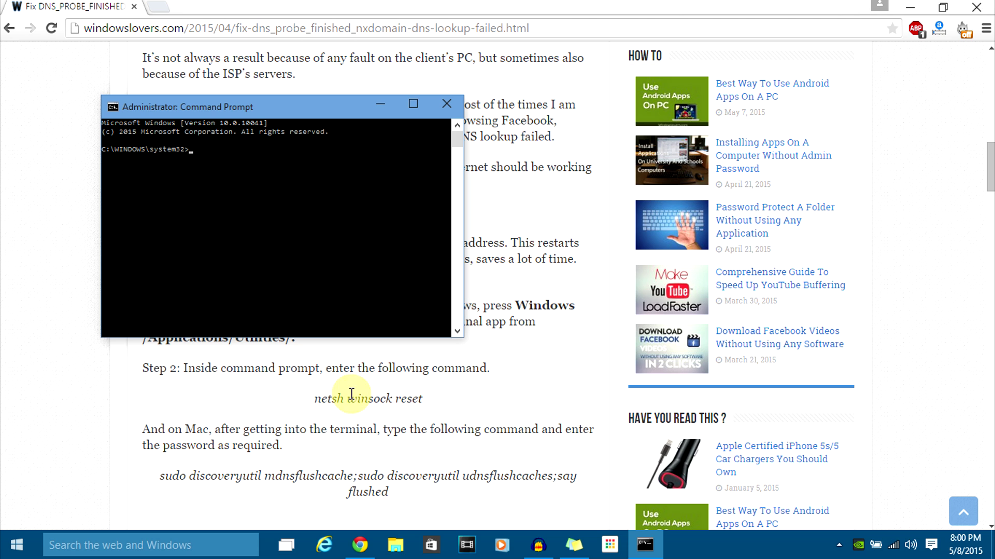
- Run the article's netsh winsock reset command in the administrator Command Prompt and move that window off the instructions
{"action": "left_click_drag", "start_coordinate": [311, 399], "coordinate": [439, 412]}
{"action": "key", "text": "ctrl+c"}
{"action": "left_click", "coordinate": [645, 544]}
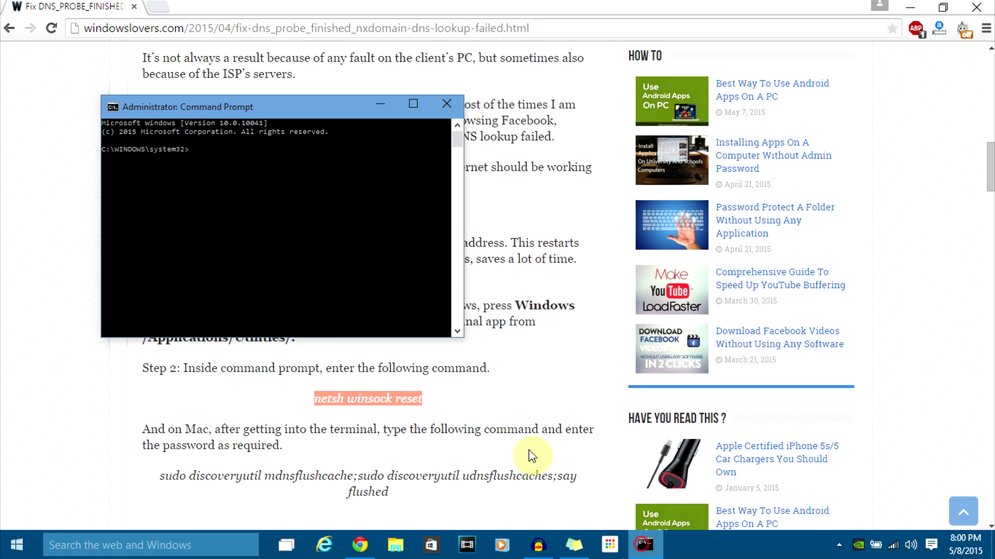
{"action": "right_click", "coordinate": [326, 278]}
{"action": "left_click", "coordinate": [359, 309]}
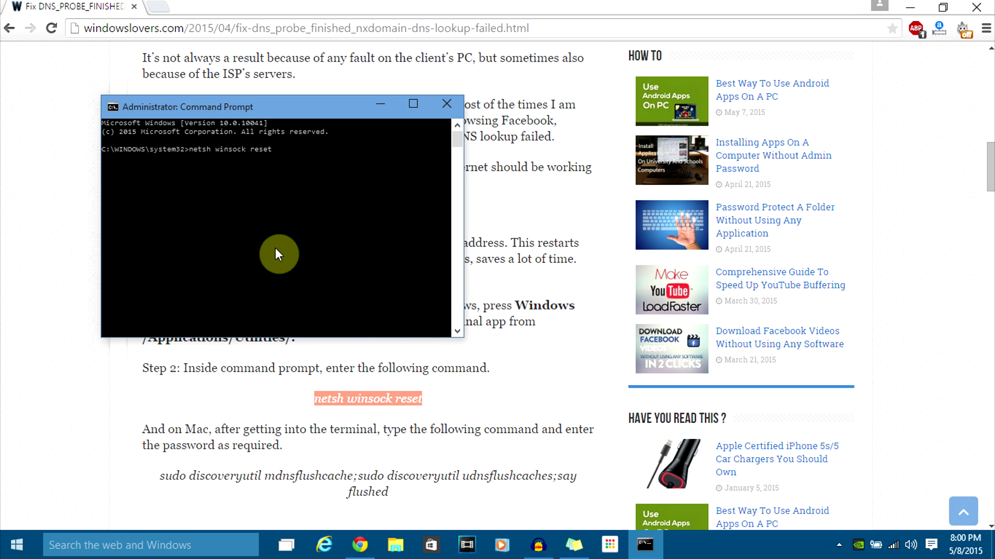
{"action": "key", "text": "Return"}
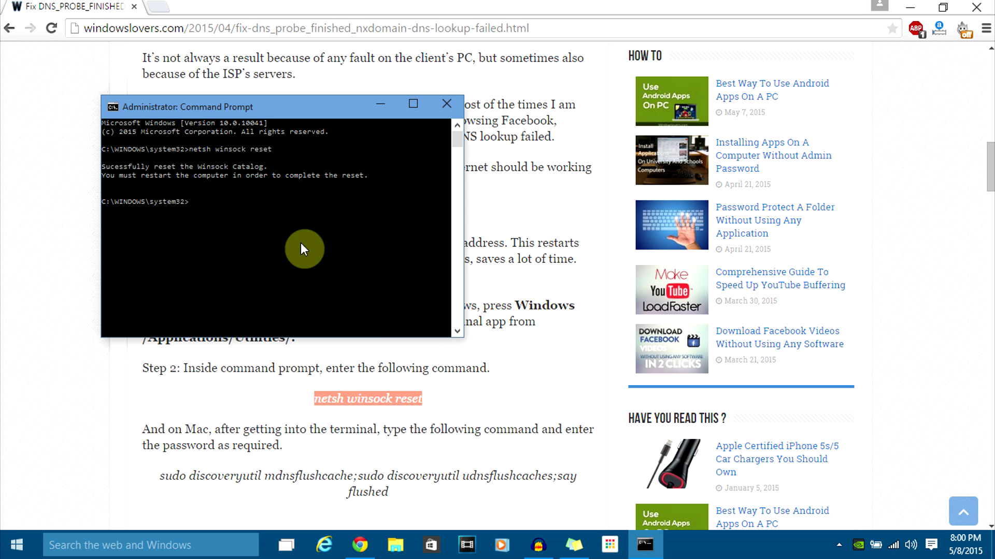
{"action": "left_click_drag", "start_coordinate": [231, 109], "coordinate": [689, 262]}
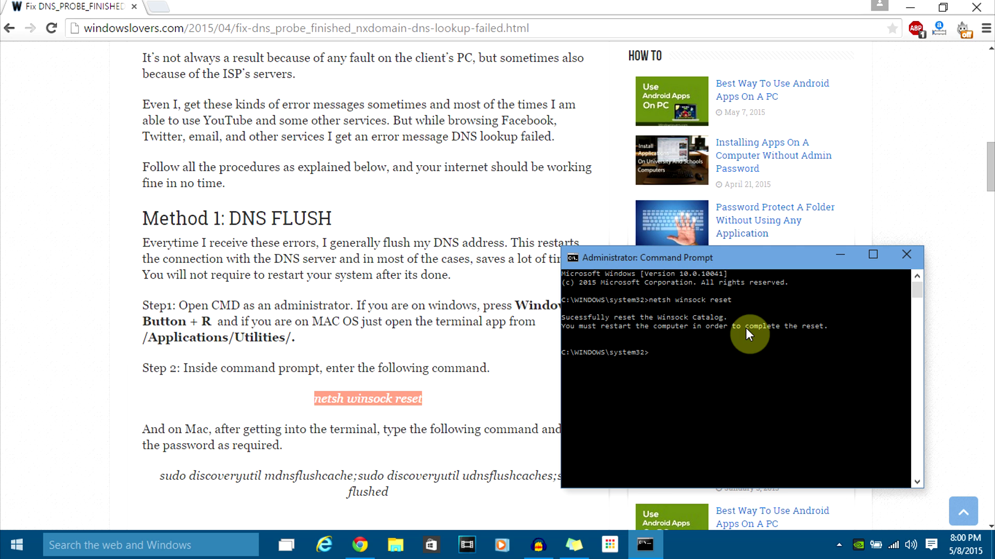
- Follow the article to Method 2 and open the Services console by running services.msc
{"action": "left_click", "coordinate": [147, 369]}
{"action": "scroll", "coordinate": [117, 352], "scroll_direction": "down", "scroll_amount": 3}
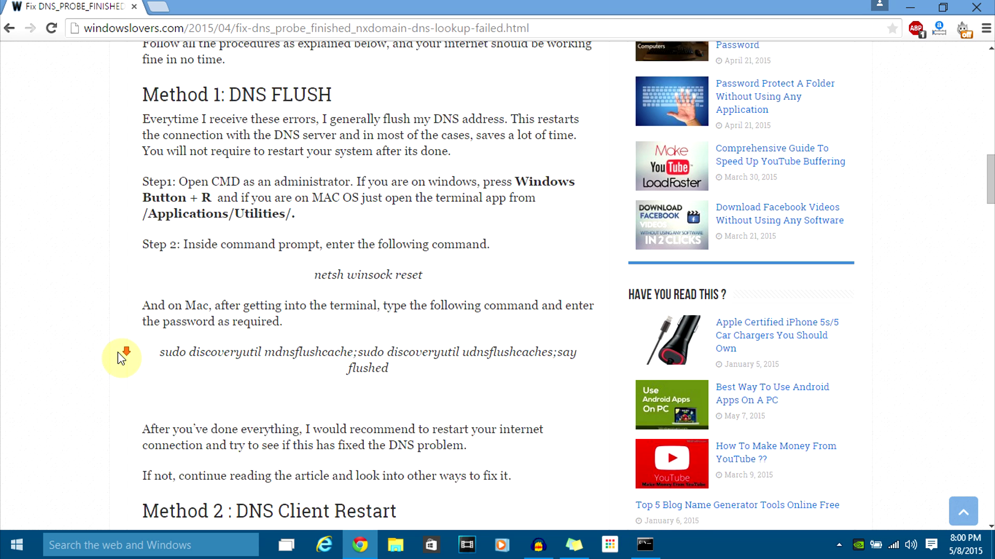
{"action": "left_click", "coordinate": [646, 539]}
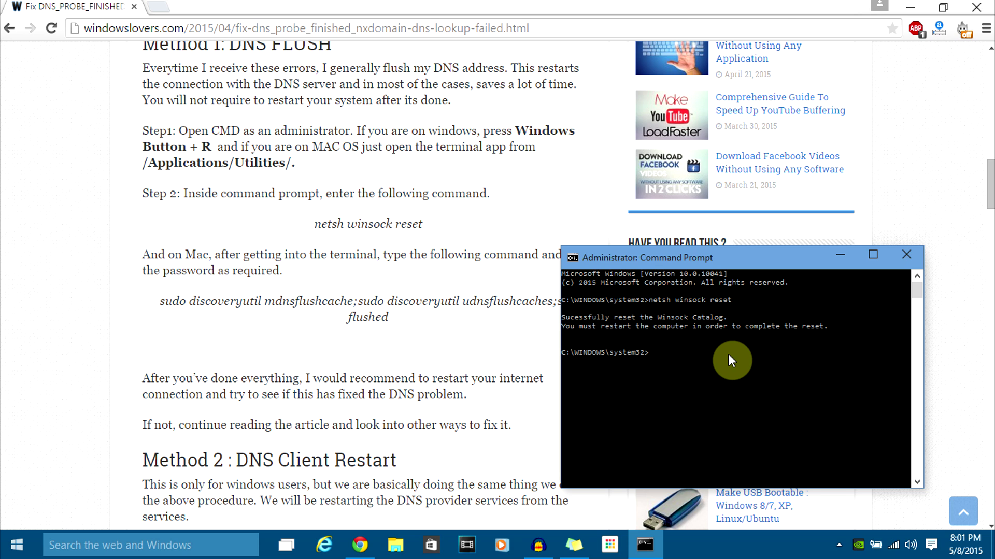
{"action": "left_click", "coordinate": [207, 302]}
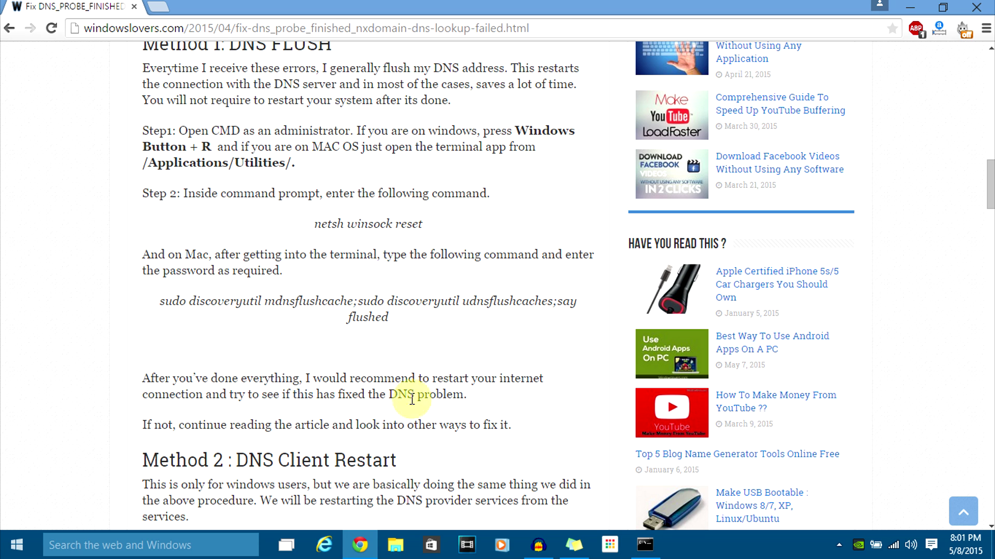
{"action": "scroll", "coordinate": [259, 319], "scroll_direction": "down", "scroll_amount": 3}
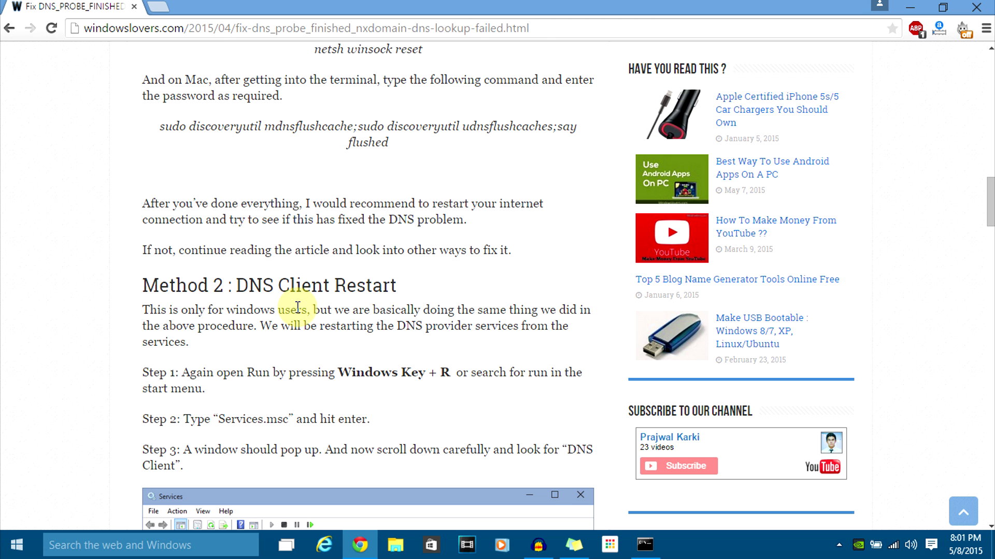
{"action": "scroll", "coordinate": [297, 311], "scroll_direction": "down", "scroll_amount": 2}
{"action": "key", "text": "super+r"}
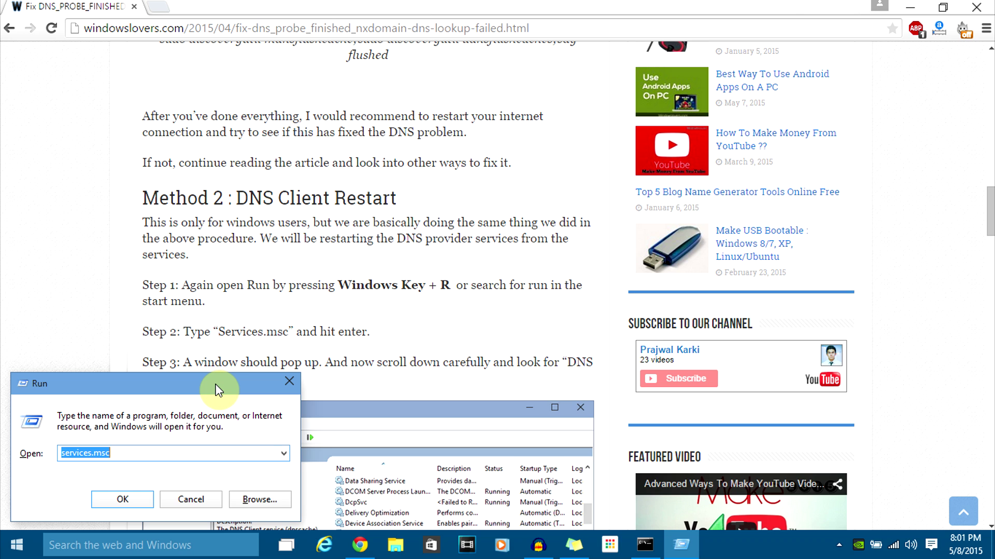
{"action": "type", "text": "ser"}
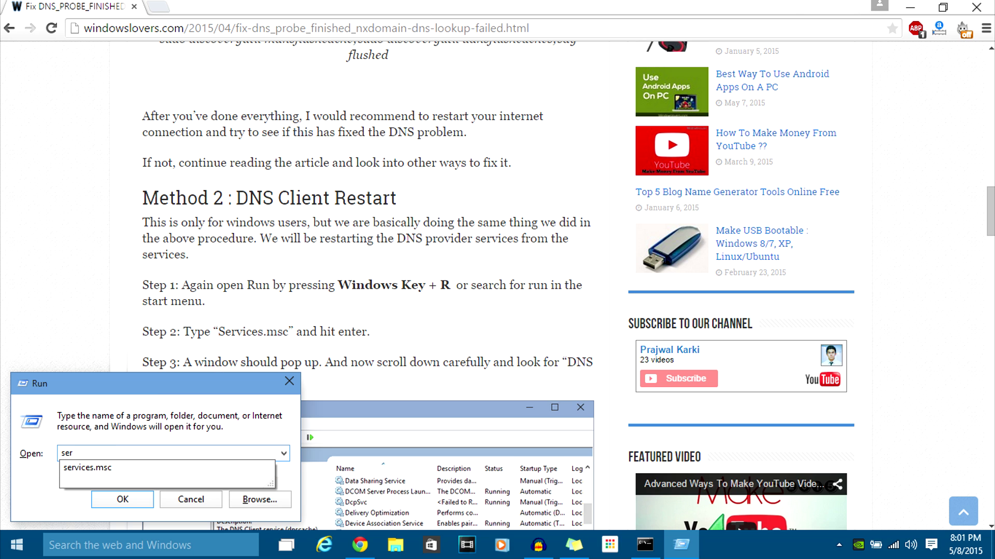
{"action": "key", "text": "Down"}
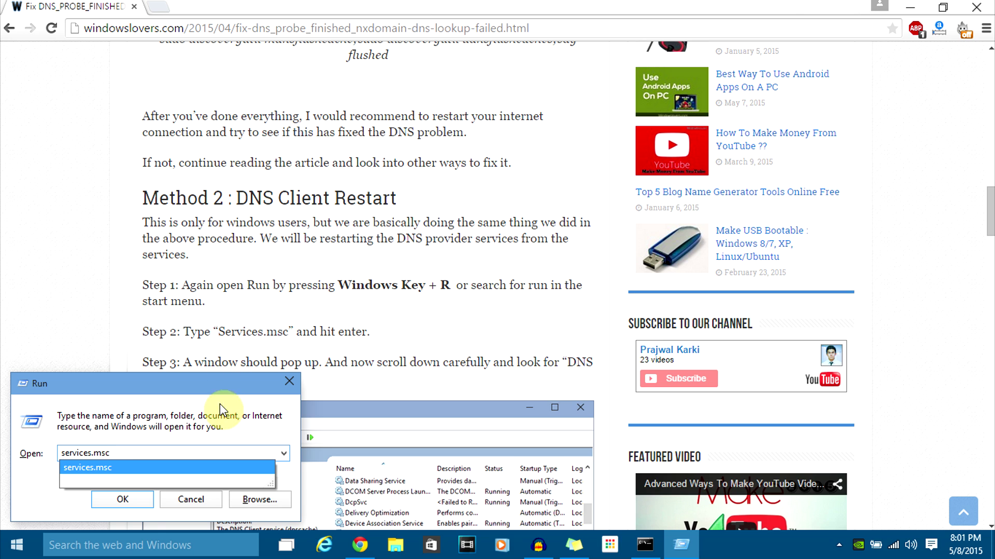
{"action": "left_click", "coordinate": [136, 501]}
{"action": "scroll", "coordinate": [625, 361], "scroll_direction": "down", "scroll_amount": 7}
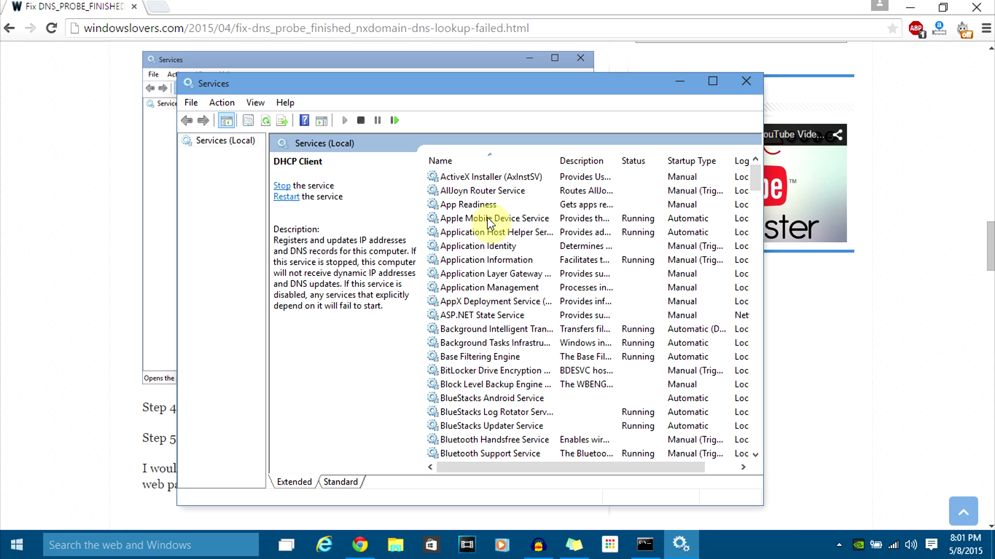
- Find the DNS Client service in the Services list and restart it
{"action": "left_click", "coordinate": [490, 220]}
{"action": "scroll", "coordinate": [491, 267], "scroll_direction": "down", "scroll_amount": 8}
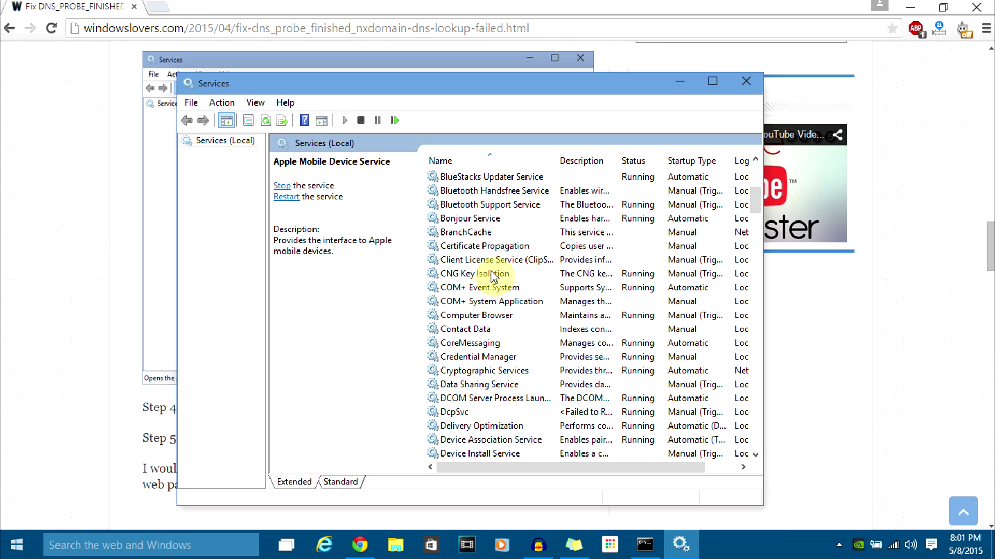
{"action": "scroll", "coordinate": [491, 275], "scroll_direction": "down", "scroll_amount": 4}
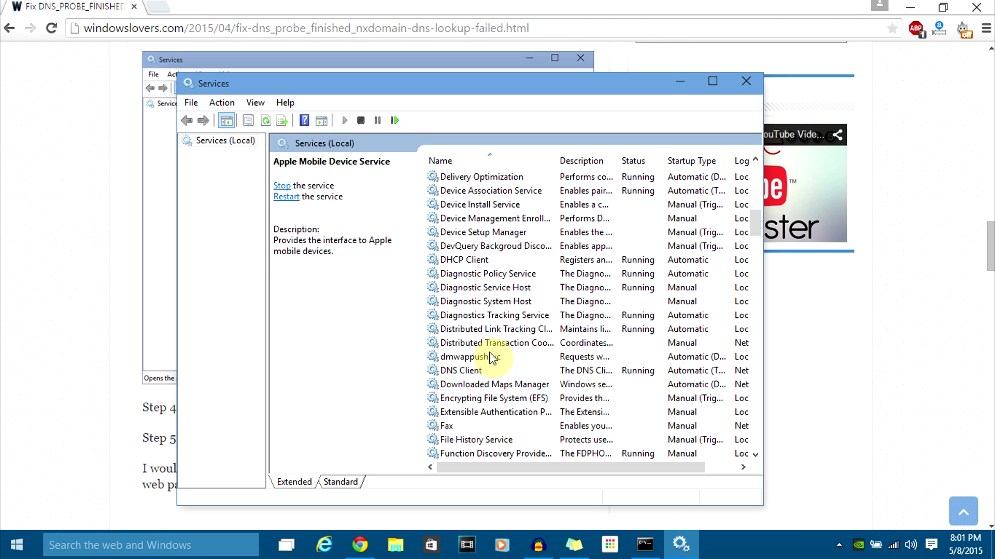
{"action": "left_click", "coordinate": [475, 371]}
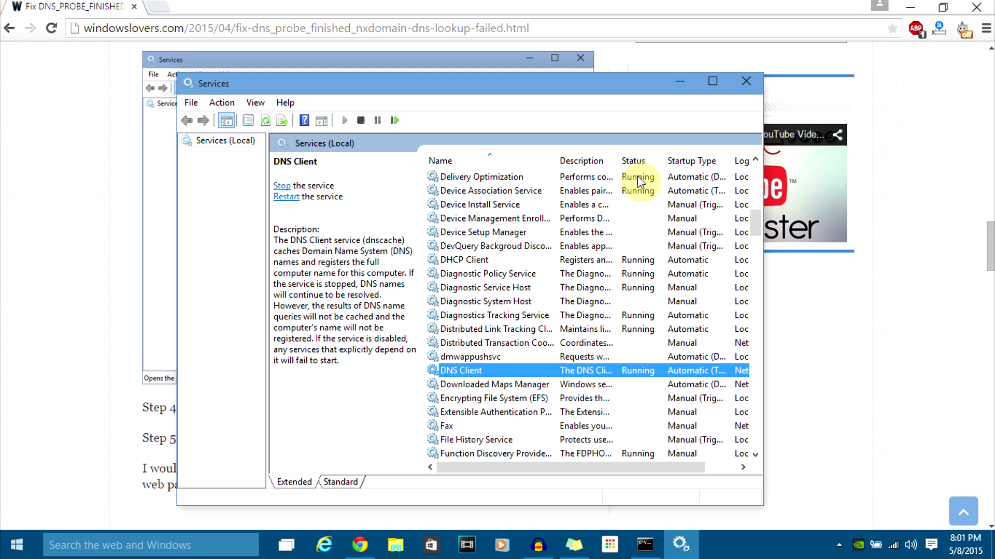
{"action": "right_click", "coordinate": [476, 371]}
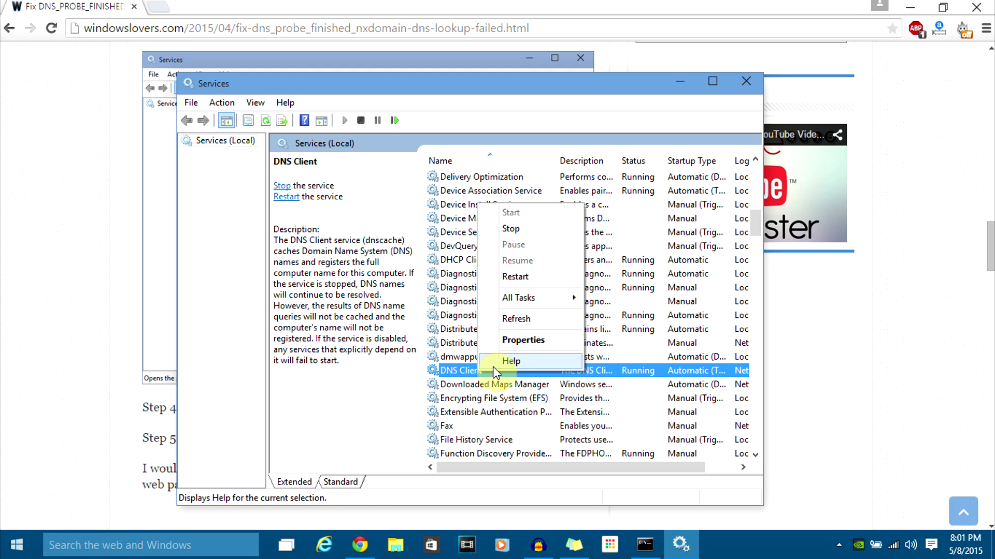
{"action": "left_click", "coordinate": [509, 277]}
{"action": "left_click_drag", "start_coordinate": [353, 166], "coordinate": [579, 243]}
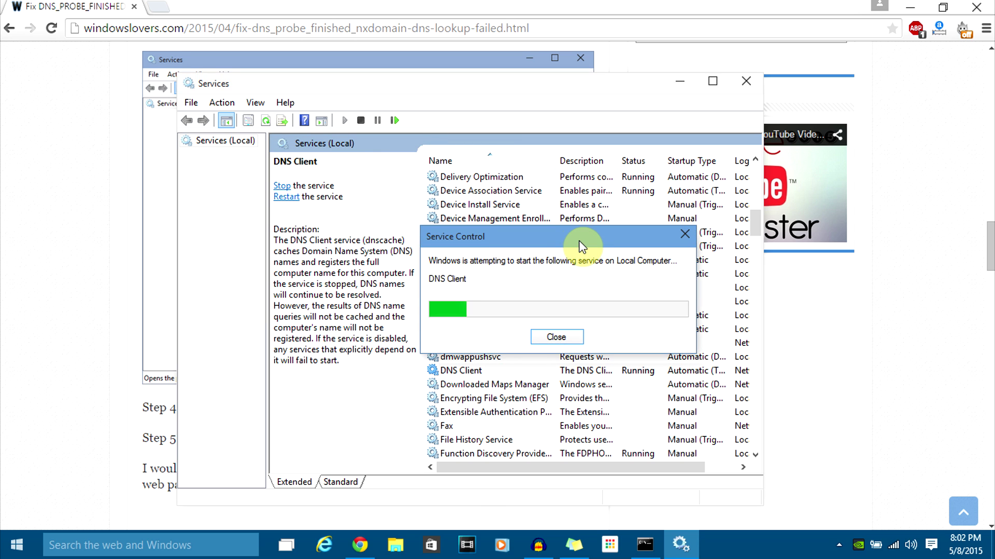
{"action": "left_click", "coordinate": [434, 371]}
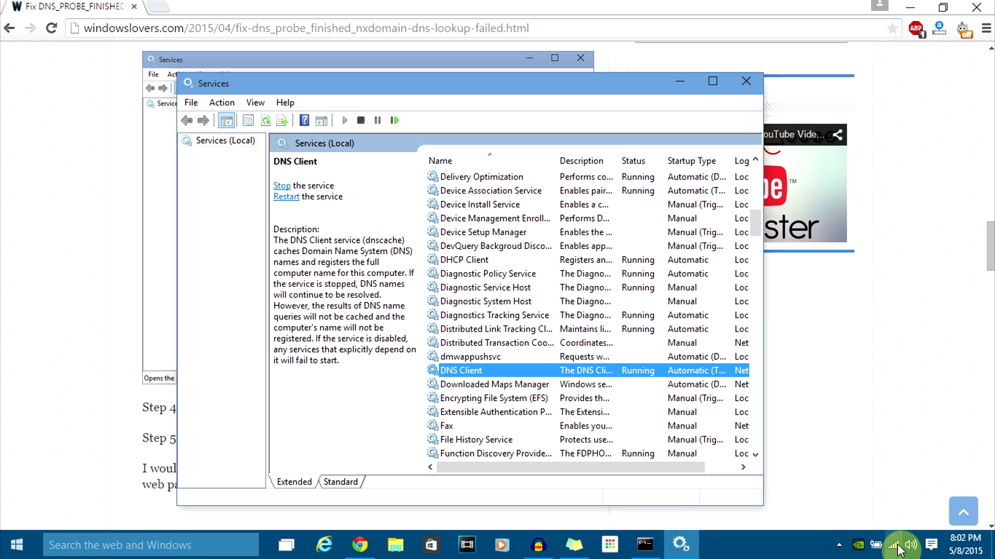
- Return to the article and read Method 3 on using a new DNS, including the Windows steps and DNS server addresses
{"action": "mouse_move", "coordinate": [899, 551]}
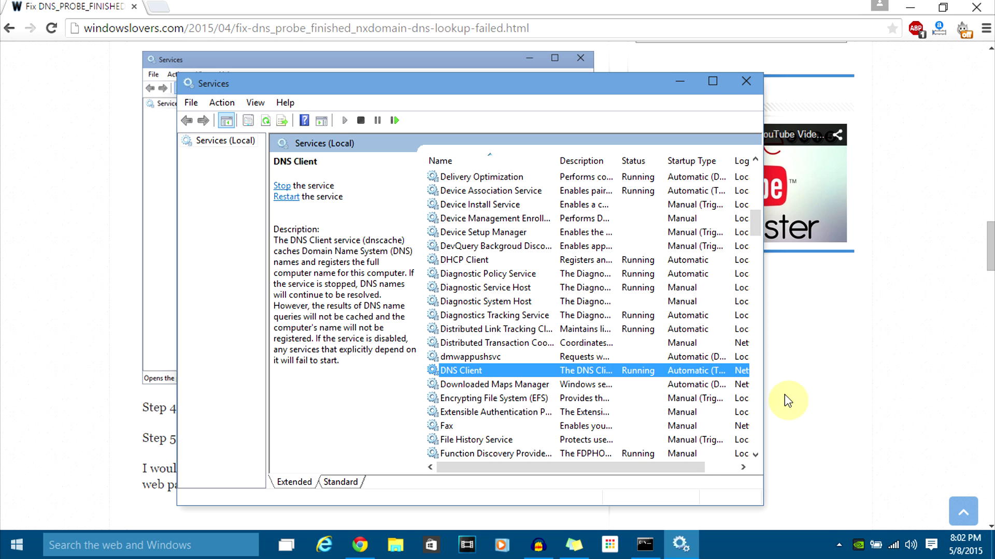
{"action": "left_click", "coordinate": [76, 307]}
{"action": "scroll", "coordinate": [309, 306], "scroll_direction": "down", "scroll_amount": 6}
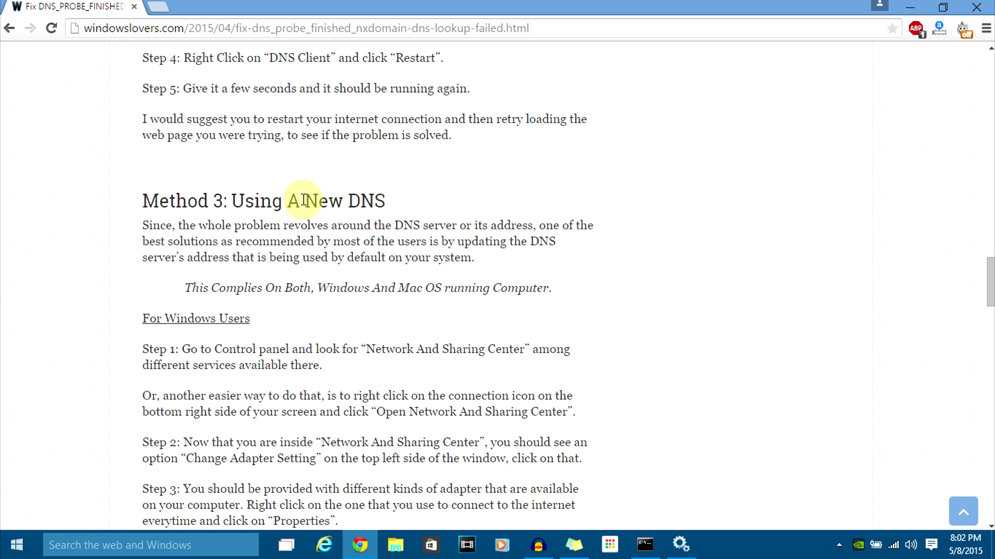
{"action": "scroll", "coordinate": [211, 473], "scroll_direction": "down", "scroll_amount": 3}
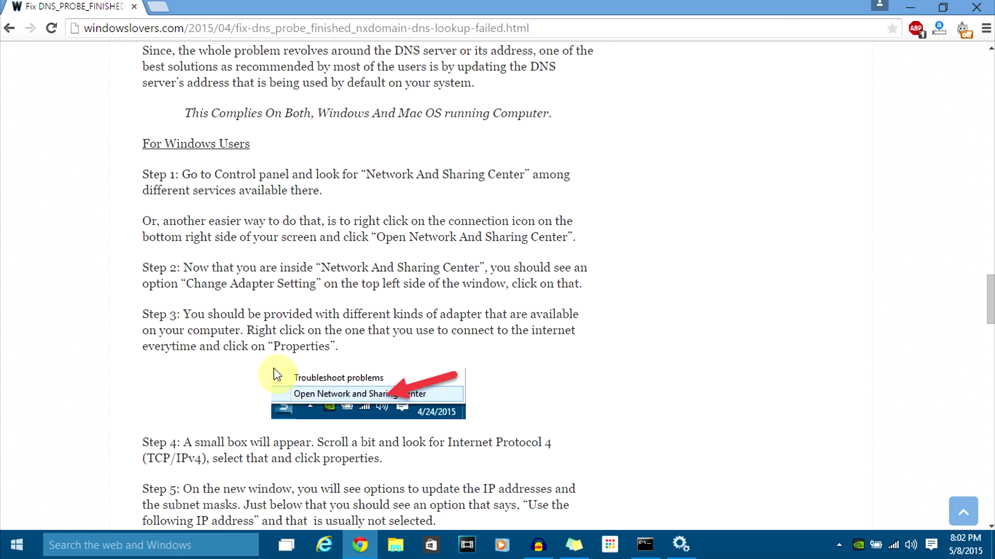
{"action": "scroll", "coordinate": [180, 344], "scroll_direction": "down", "scroll_amount": 1}
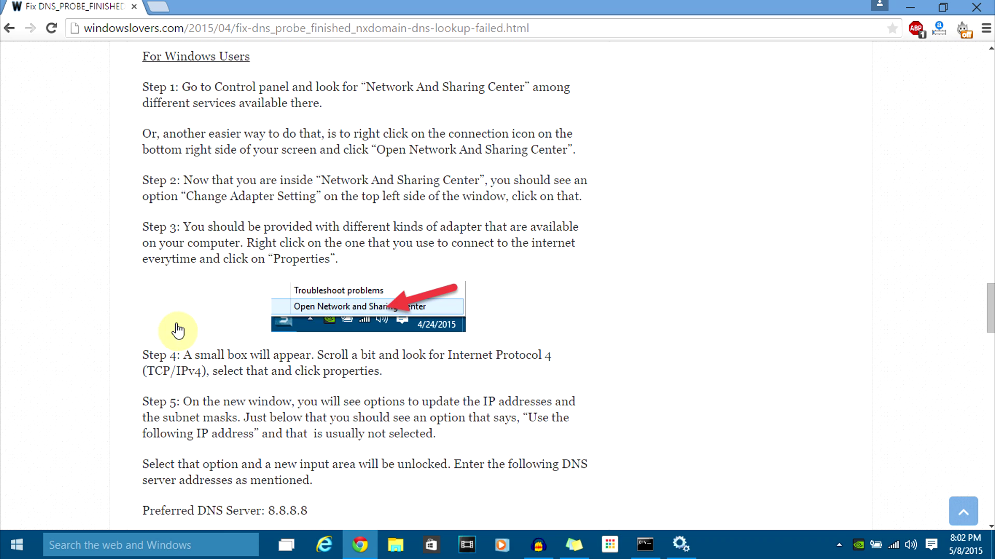
{"action": "scroll", "coordinate": [203, 331], "scroll_direction": "up", "scroll_amount": 6}
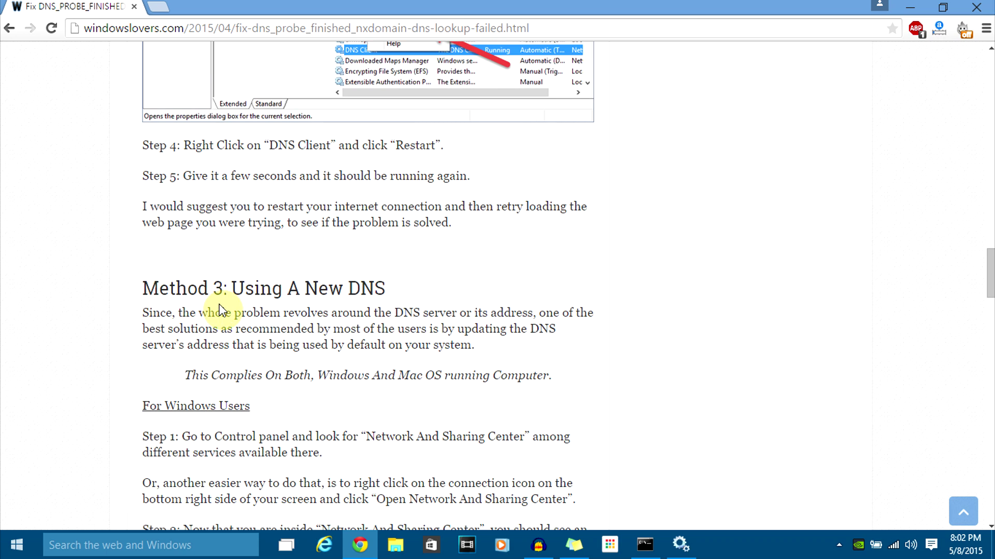
{"action": "scroll", "coordinate": [311, 355], "scroll_direction": "down", "scroll_amount": 10}
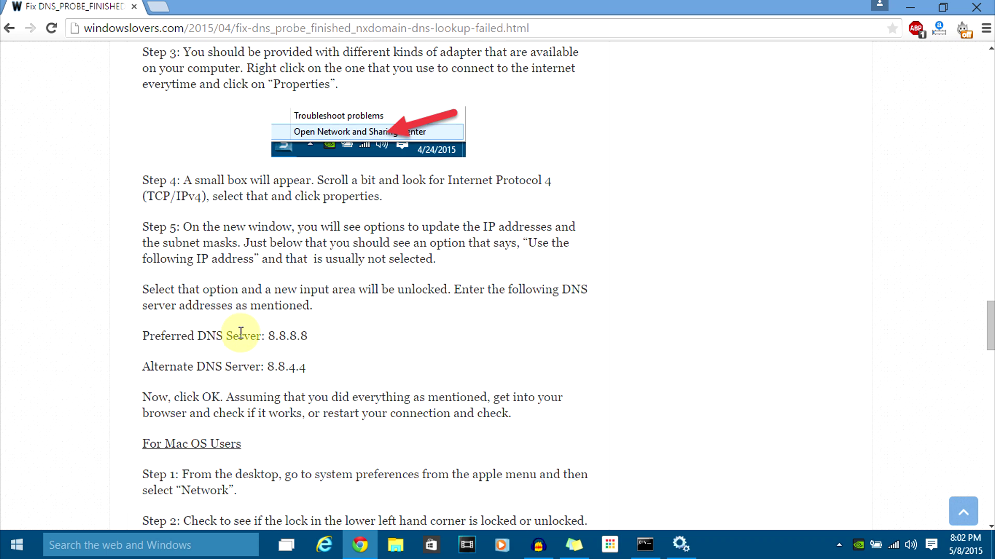
{"action": "scroll", "coordinate": [321, 341], "scroll_direction": "down", "scroll_amount": 4}
{"action": "scroll", "coordinate": [332, 233], "scroll_direction": "up", "scroll_amount": 4}
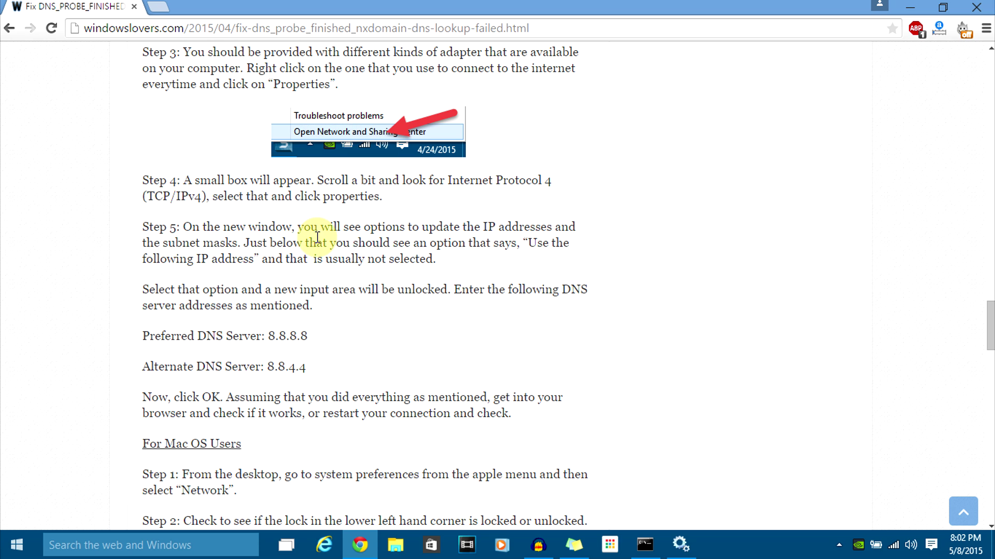
- Open the Network and Sharing Center from the network connection icon and go to the adapter settings
{"action": "right_click", "coordinate": [894, 549]}
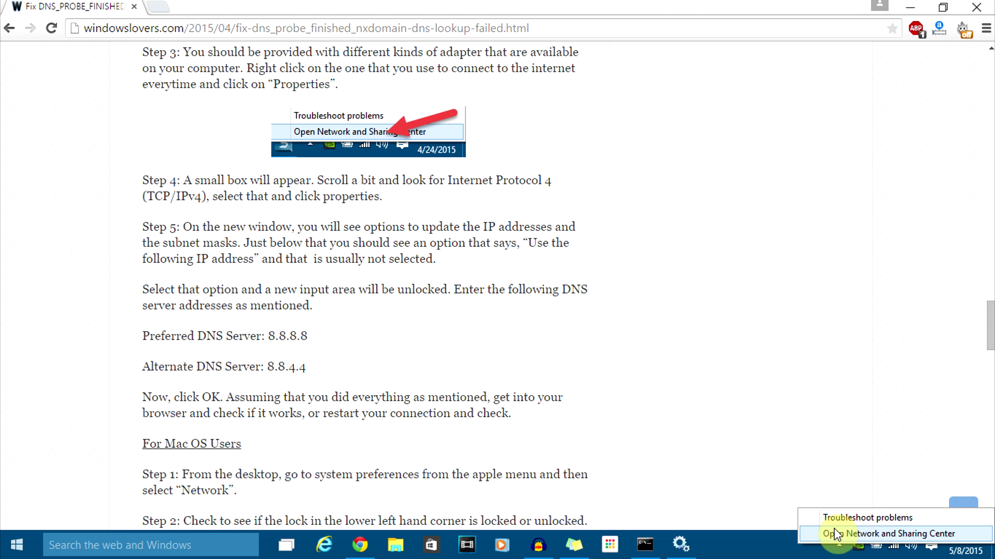
{"action": "left_click", "coordinate": [897, 535]}
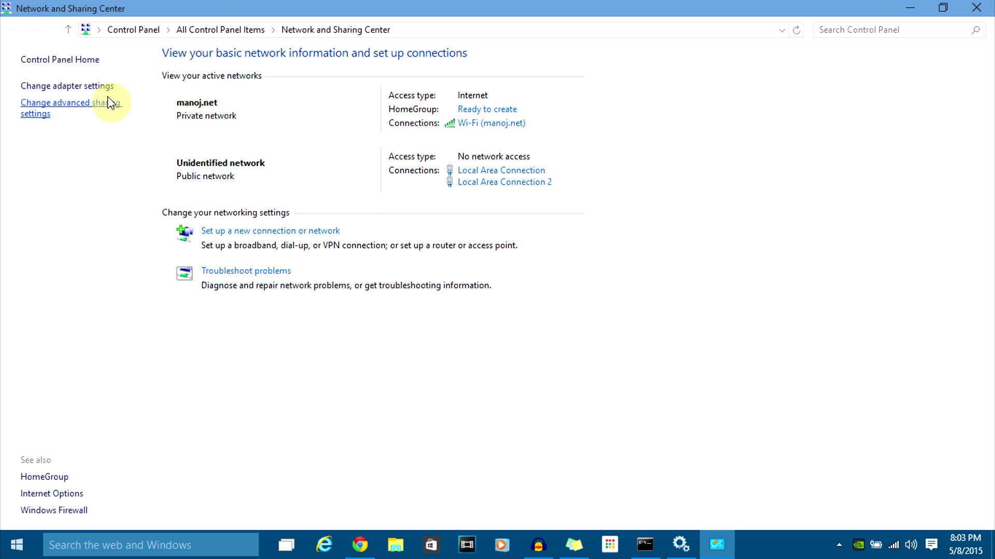
{"action": "left_click", "coordinate": [55, 86]}
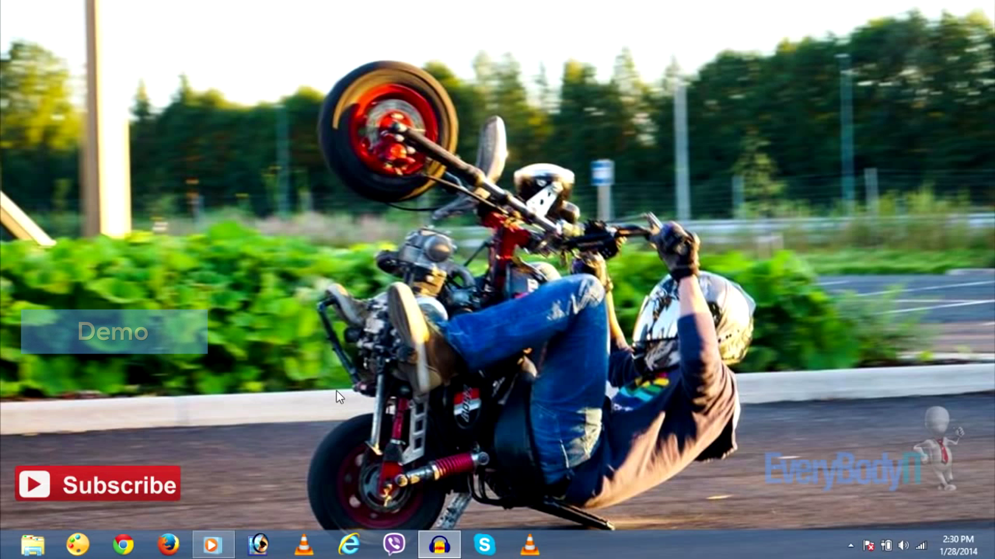
- Search the apps for "contr", open Control Panel maximised and enter the Network and Sharing Center
{"action": "key", "text": "super"}
{"action": "type", "text": "co"}
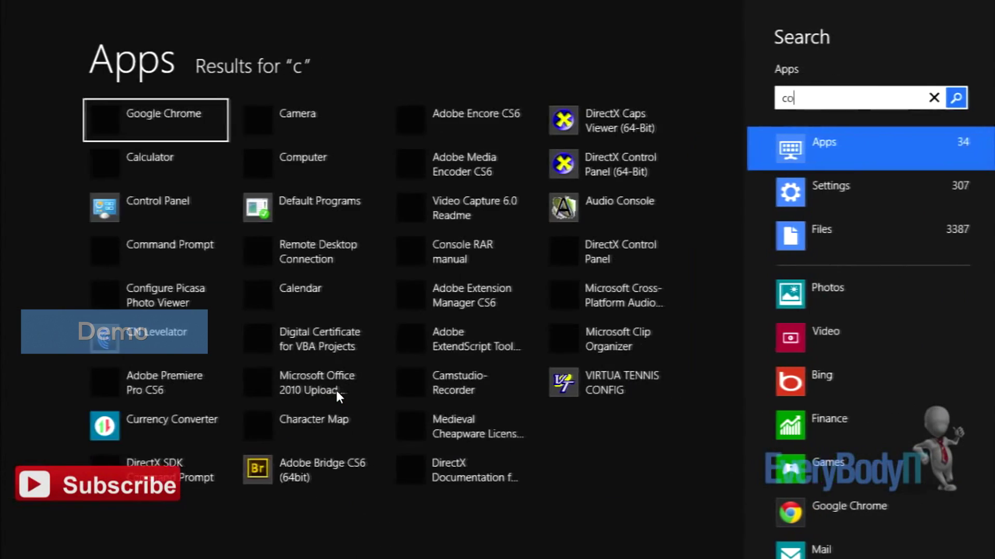
{"action": "type", "text": "ntr"}
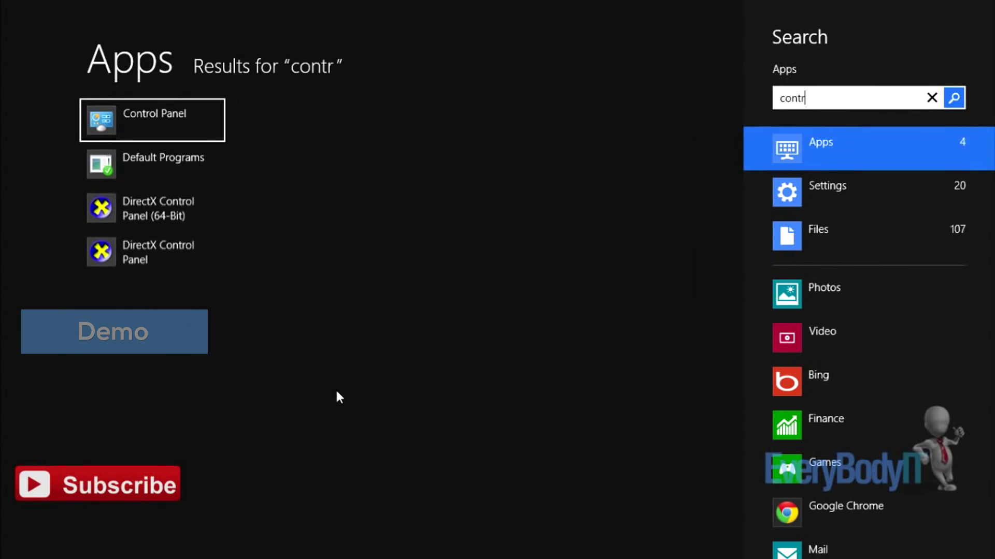
{"action": "left_click", "coordinate": [161, 125]}
{"action": "double_click", "coordinate": [661, 199]}
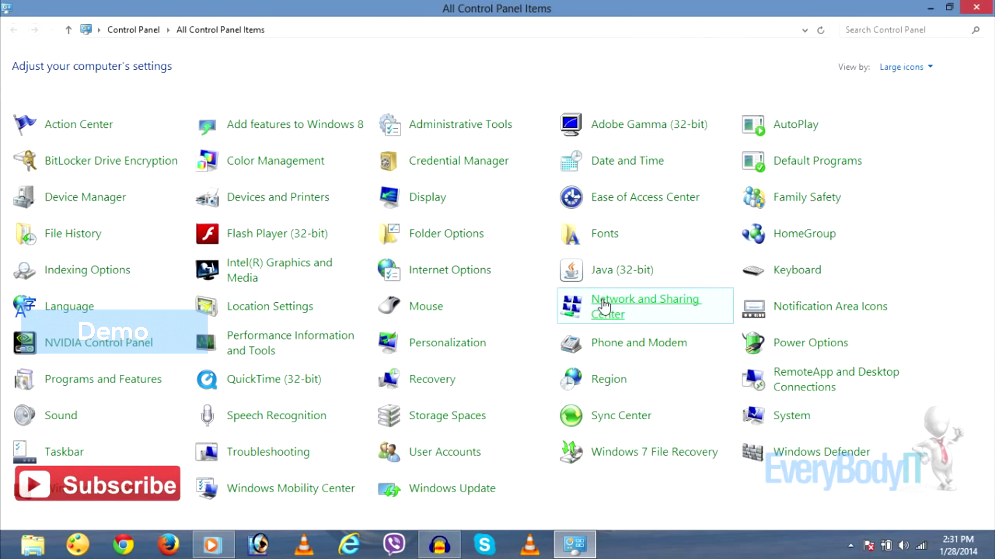
{"action": "left_click", "coordinate": [603, 301]}
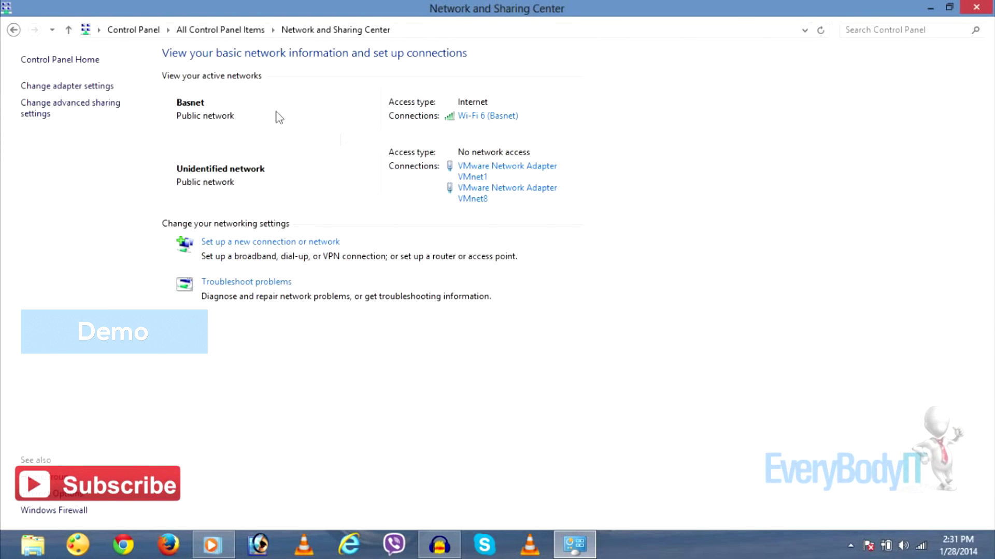
- View the network adapters in a maximised Network Connections window, then close it and the Network and Sharing Center
{"action": "left_click", "coordinate": [104, 86]}
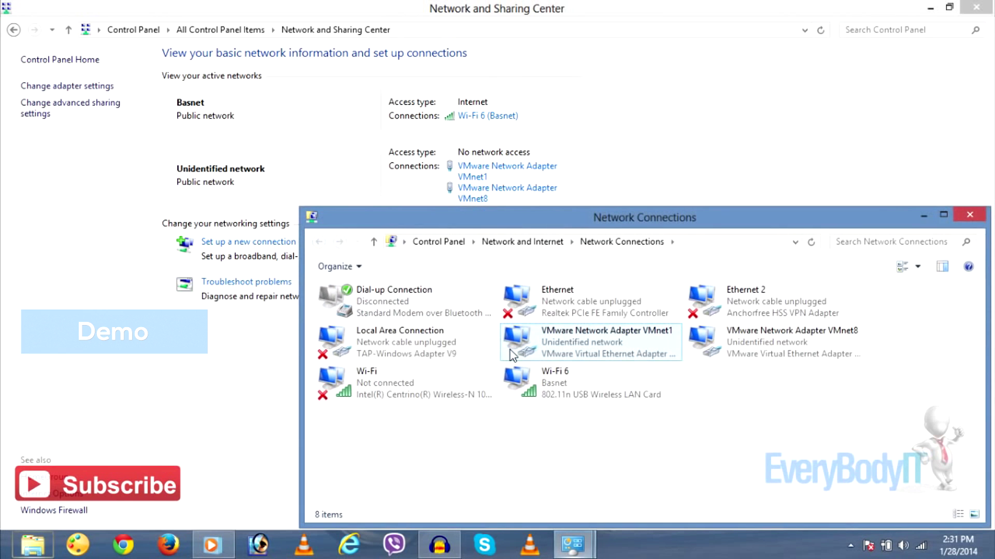
{"action": "double_click", "coordinate": [563, 226]}
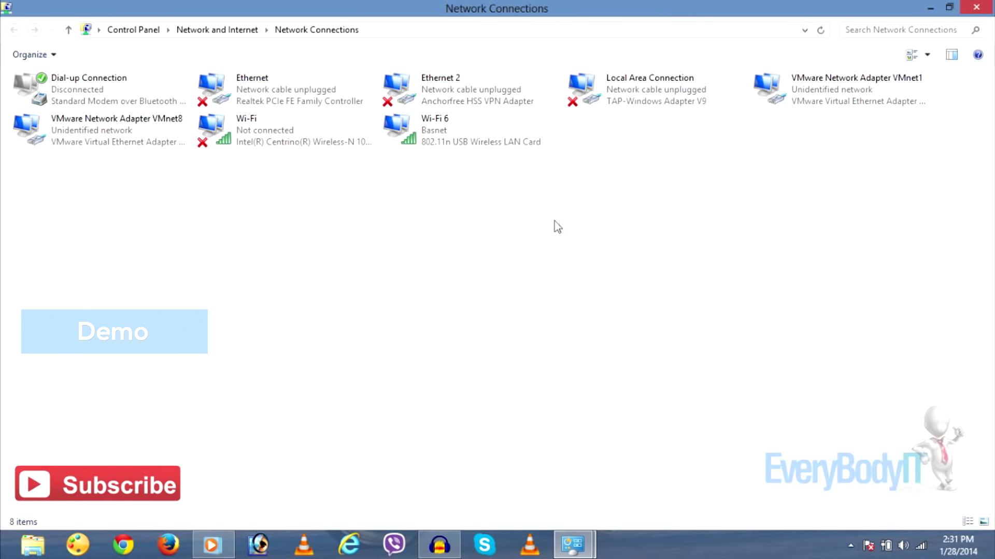
{"action": "left_click_drag", "start_coordinate": [972, 239], "coordinate": [537, 303]}
{"action": "left_click", "coordinate": [977, 7]}
{"action": "left_click", "coordinate": [977, 7]}
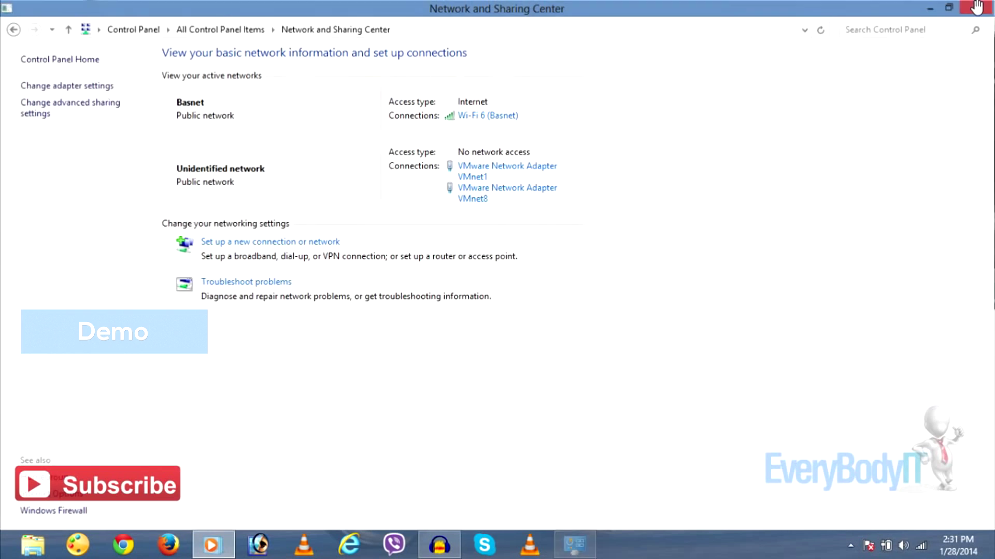
- Go to the adapter settings through the Network and Sharing Center and open the properties of the Wi-Fi 6 adapter
{"action": "right_click", "coordinate": [923, 546]}
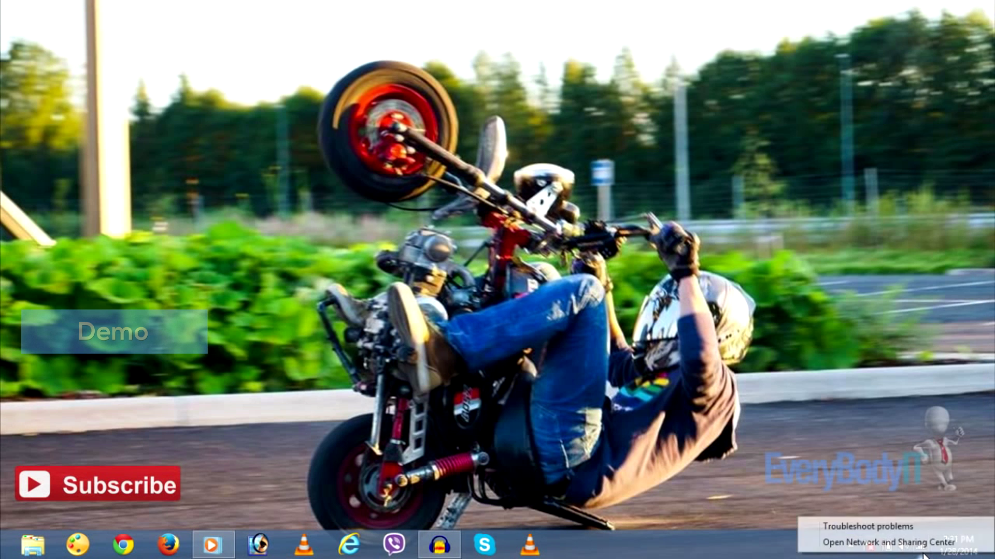
{"action": "left_click", "coordinate": [906, 543]}
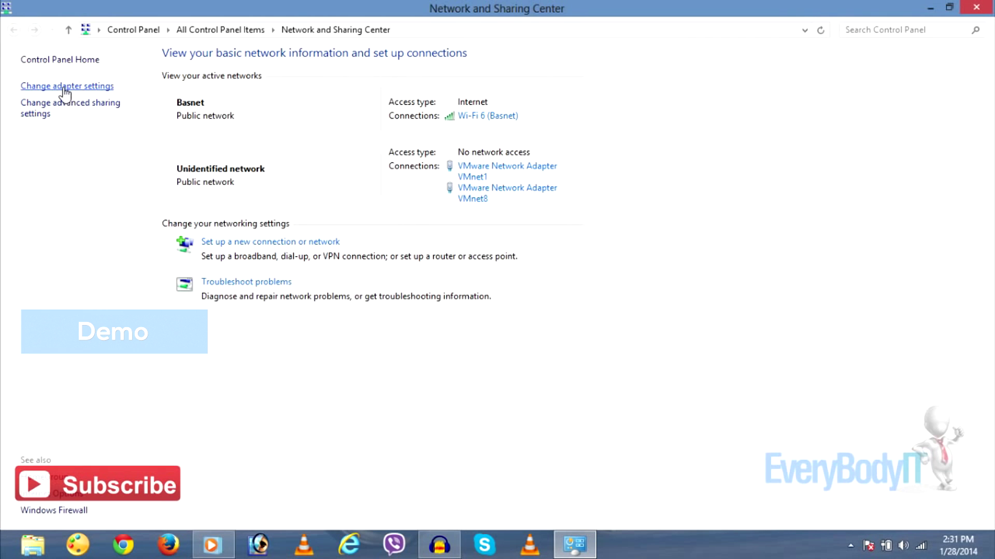
{"action": "left_click", "coordinate": [65, 86]}
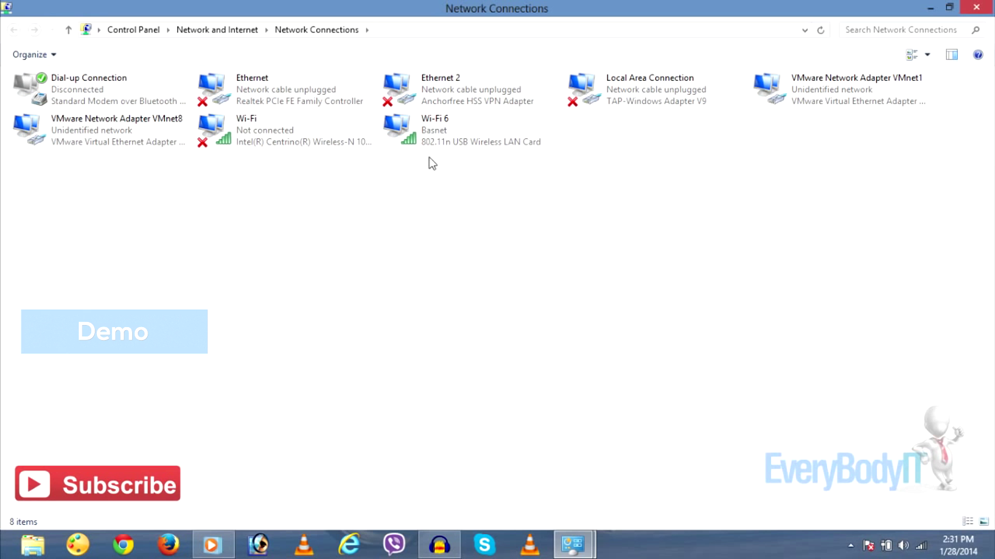
{"action": "right_click", "coordinate": [428, 128]}
{"action": "left_click", "coordinate": [462, 280]}
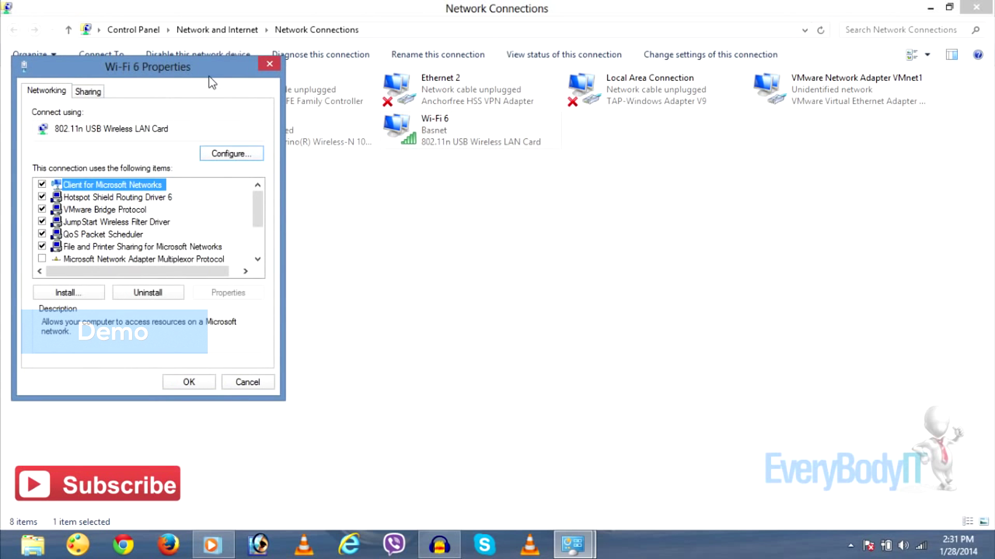
{"action": "left_click_drag", "start_coordinate": [193, 72], "coordinate": [459, 94]}
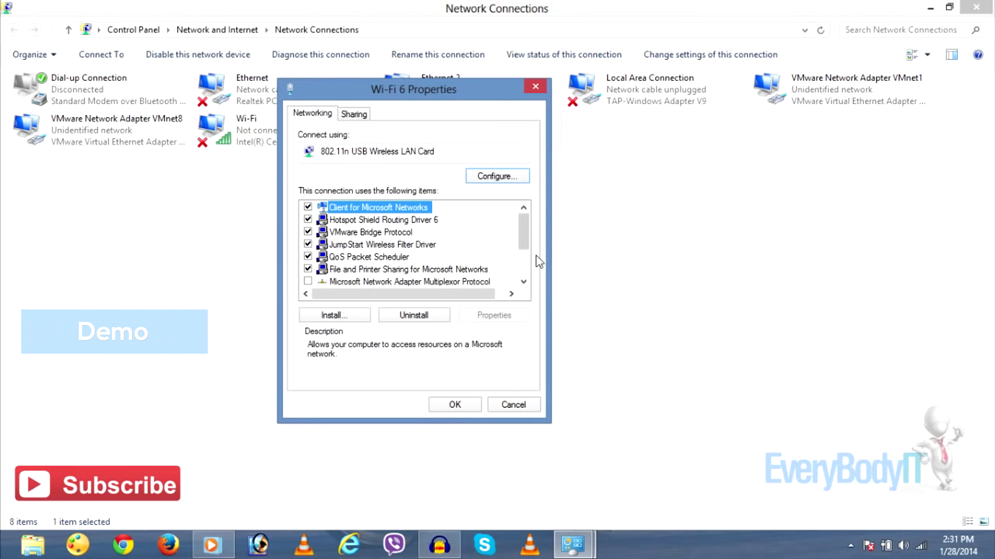
- In the Internet Protocol Version 4 (TCP/IPv4) properties, set the preferred DNS server to 8.8.8.8 and the alternate to 8.8.4.4
{"action": "scroll", "coordinate": [525, 238], "scroll_direction": "down", "scroll_amount": 2}
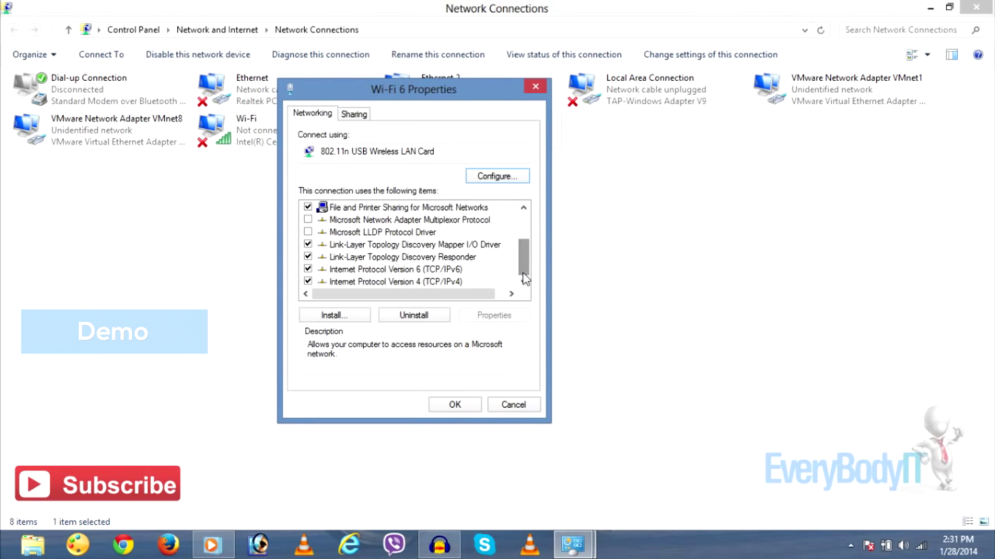
{"action": "left_click", "coordinate": [393, 281]}
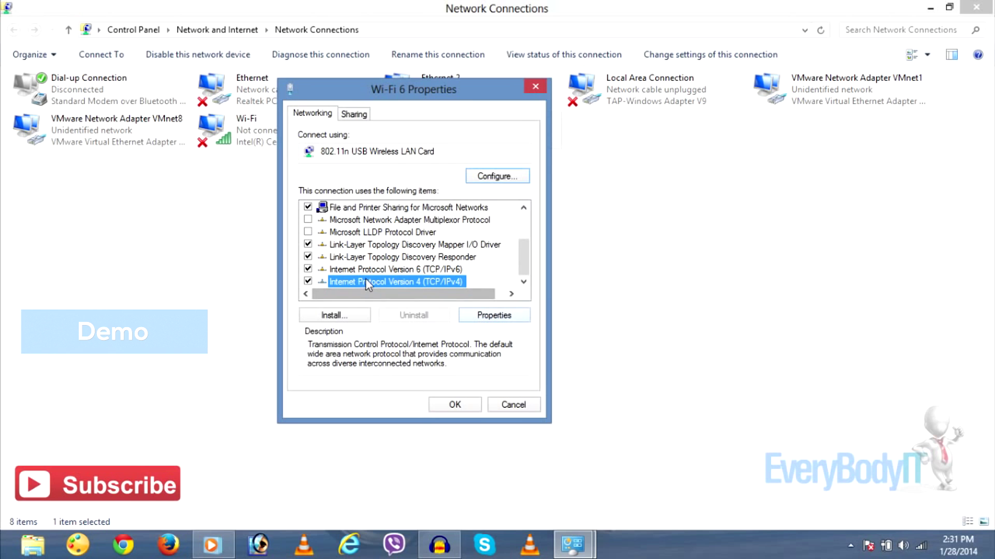
{"action": "left_click", "coordinate": [488, 318]}
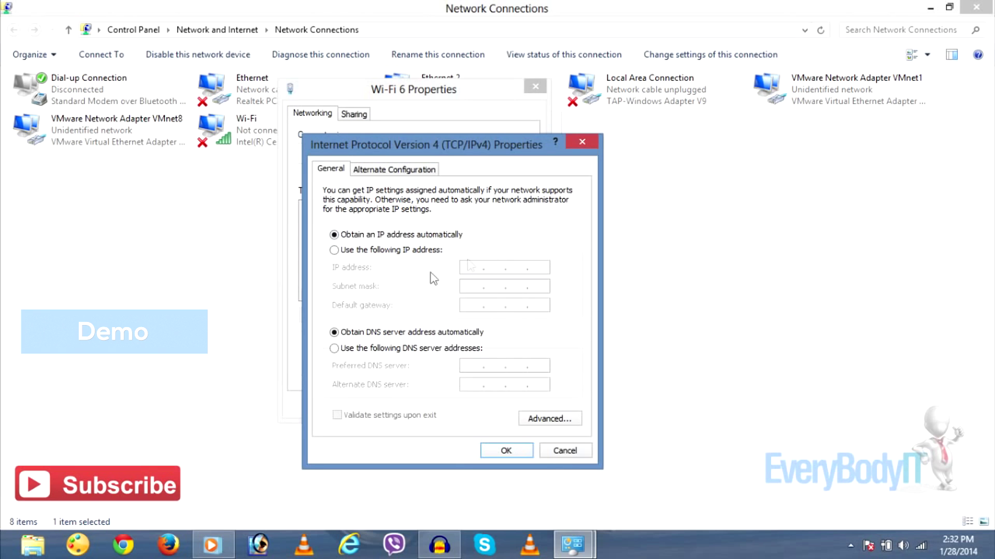
{"action": "left_click", "coordinate": [334, 348]}
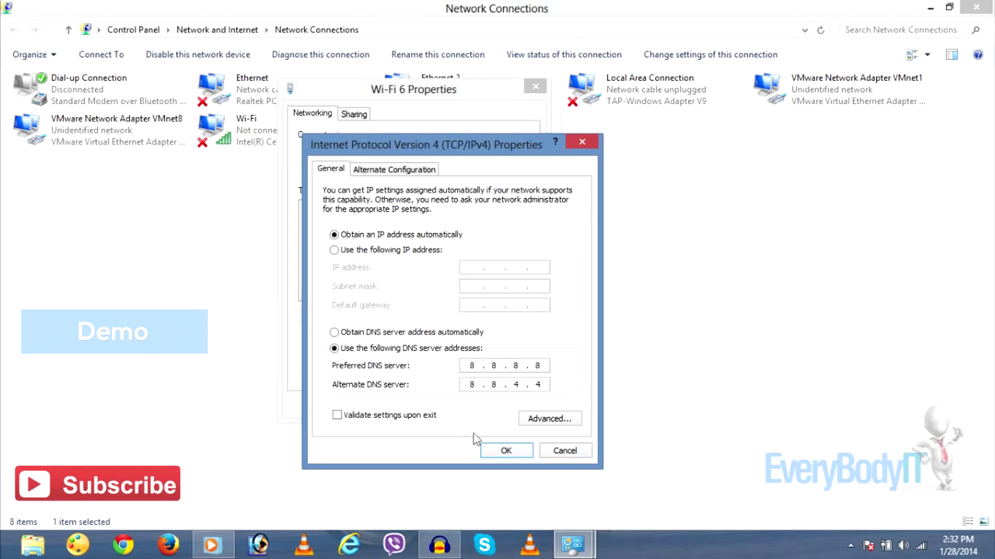
{"action": "left_click", "coordinate": [498, 453]}
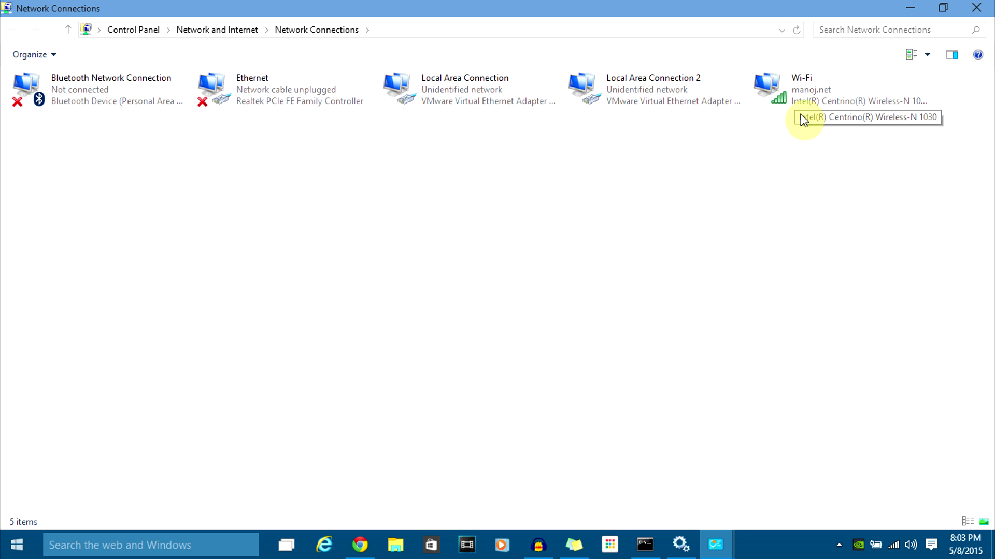
{"action": "right_click", "coordinate": [797, 91]}
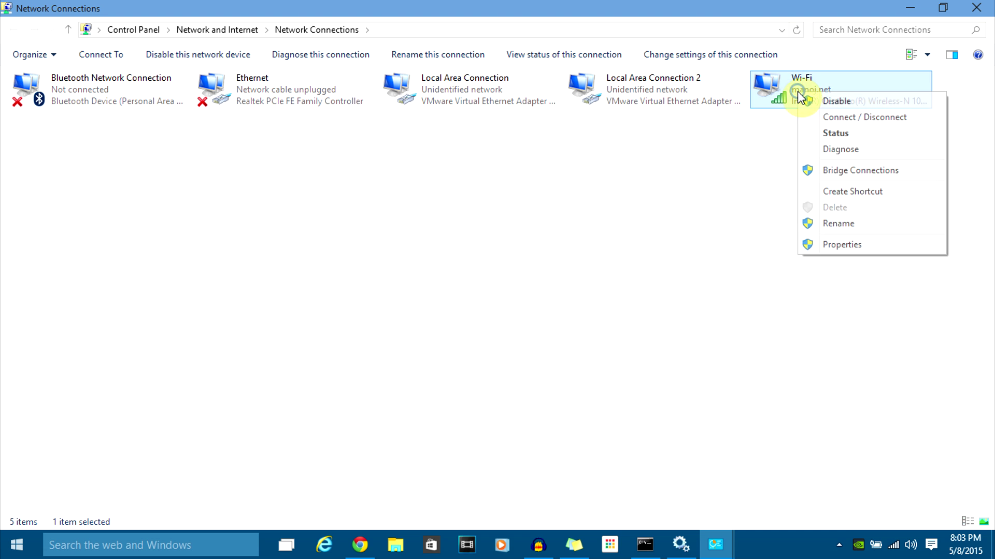
{"action": "left_click", "coordinate": [857, 245]}
{"action": "left_click", "coordinate": [545, 328]}
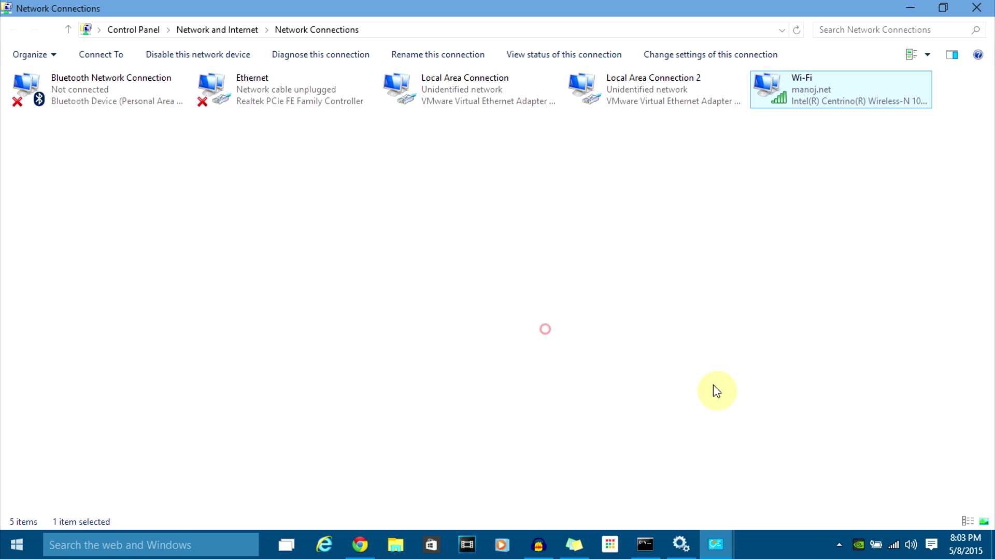
- Return to the article in Chrome and read the DNS server addresses, the Mac OS steps and the Final Solution section
{"action": "left_click", "coordinate": [360, 545]}
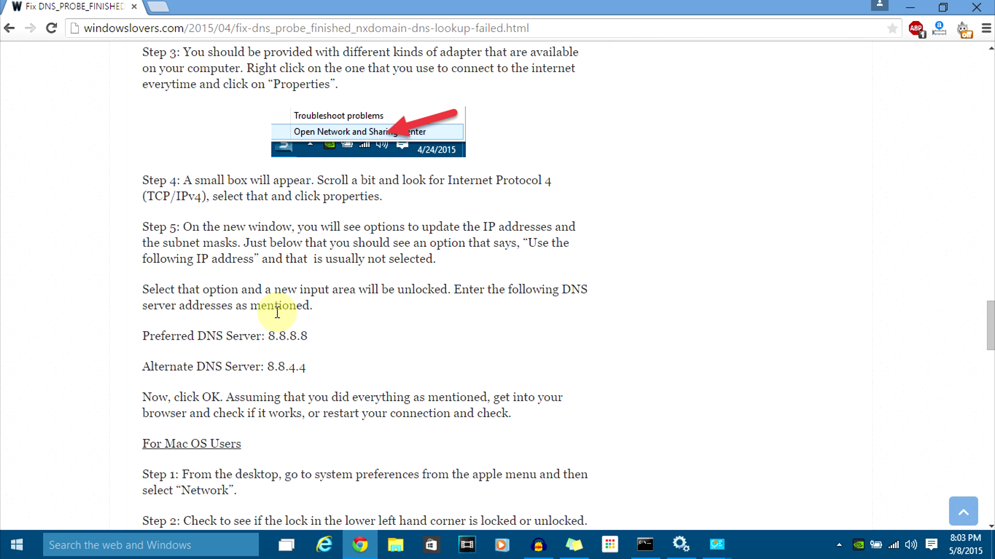
{"action": "scroll", "coordinate": [277, 312], "scroll_direction": "down", "scroll_amount": 2}
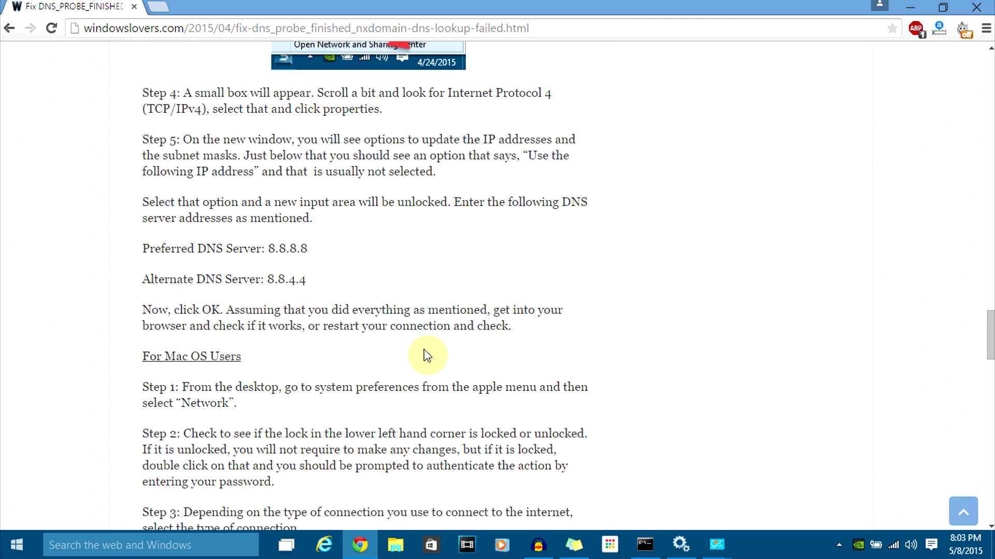
{"action": "scroll", "coordinate": [427, 355], "scroll_direction": "down", "scroll_amount": 12}
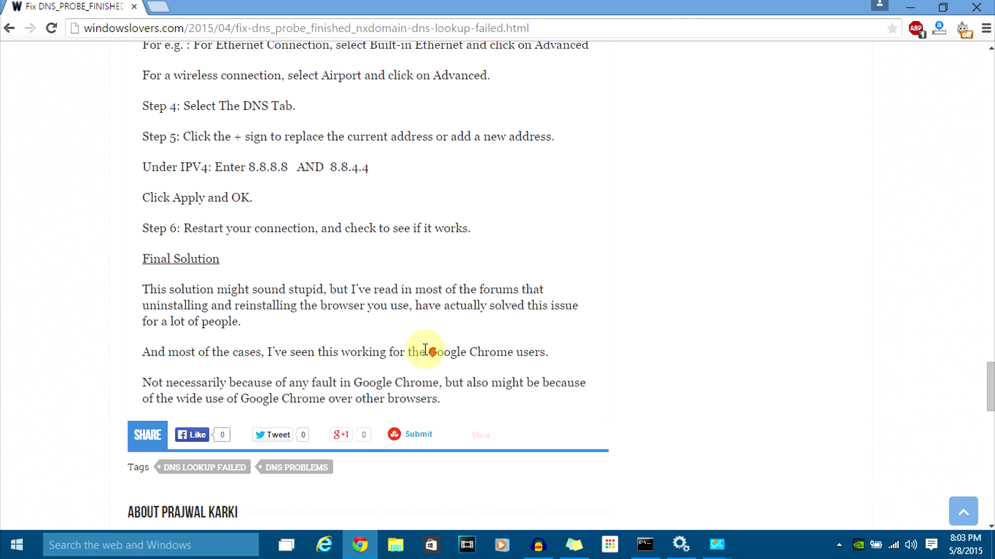
{"action": "scroll", "coordinate": [431, 378], "scroll_direction": "down", "scroll_amount": 2}
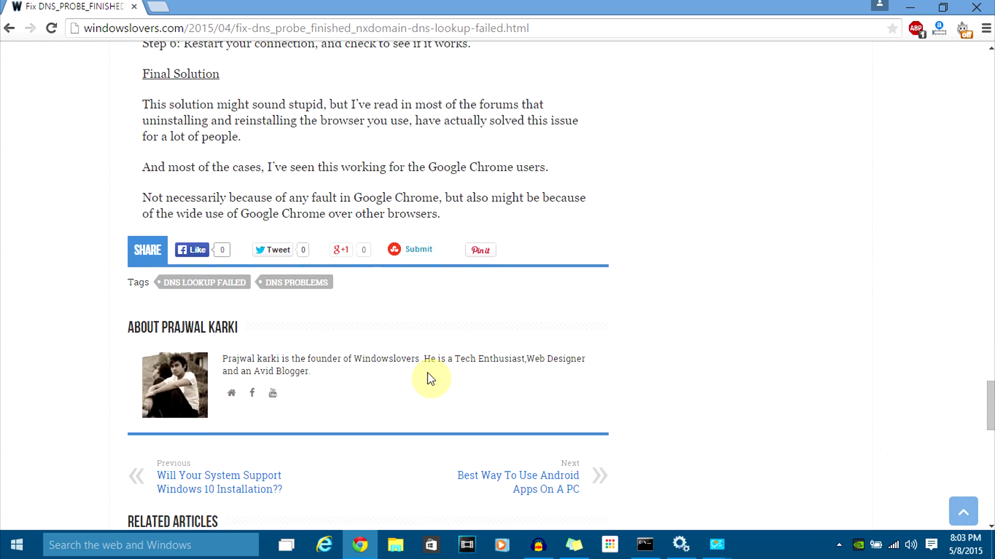
{"action": "scroll", "coordinate": [430, 381], "scroll_direction": "up", "scroll_amount": 10}
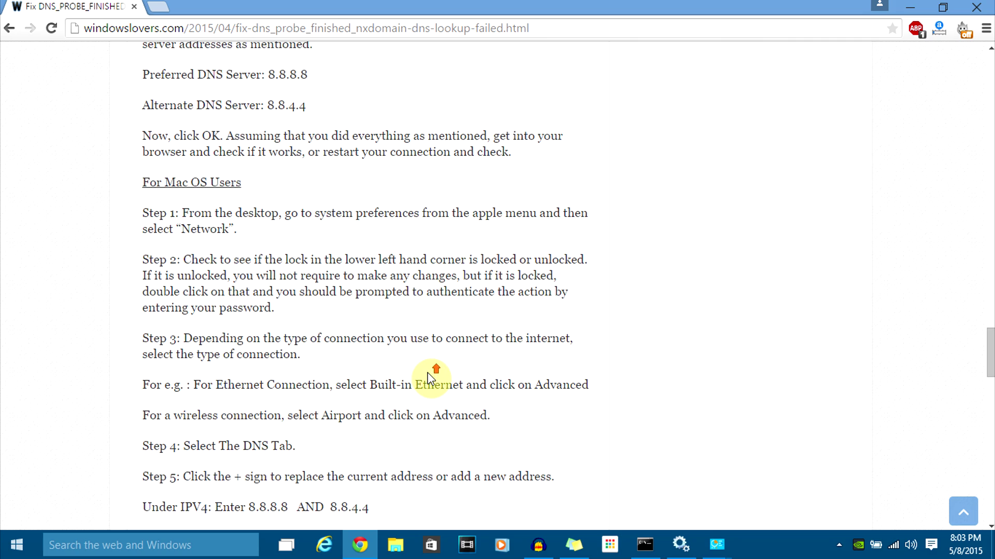
{"action": "scroll", "coordinate": [437, 382], "scroll_direction": "up", "scroll_amount": 9}
{"action": "scroll", "coordinate": [440, 401], "scroll_direction": "down", "scroll_amount": 2}
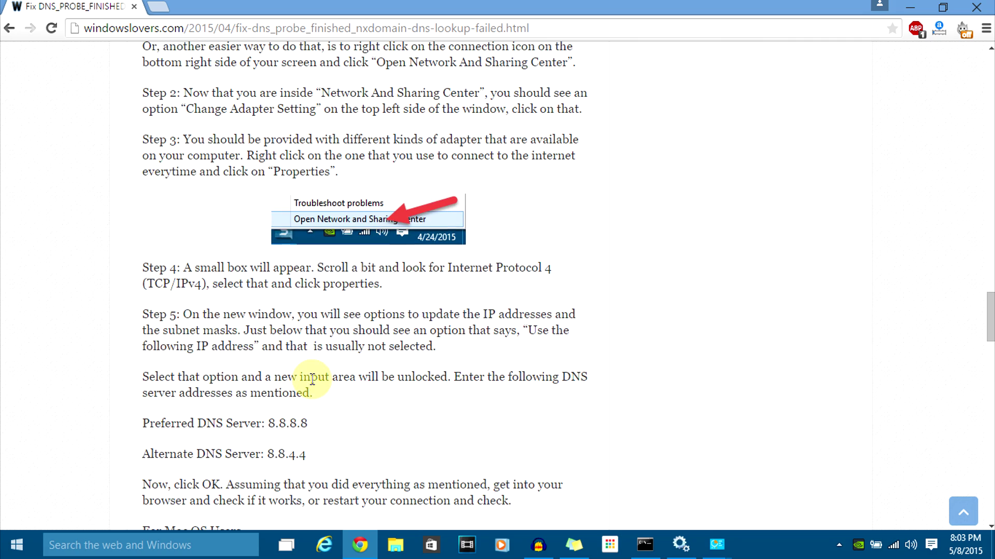
{"action": "scroll", "coordinate": [315, 384], "scroll_direction": "down", "scroll_amount": 1}
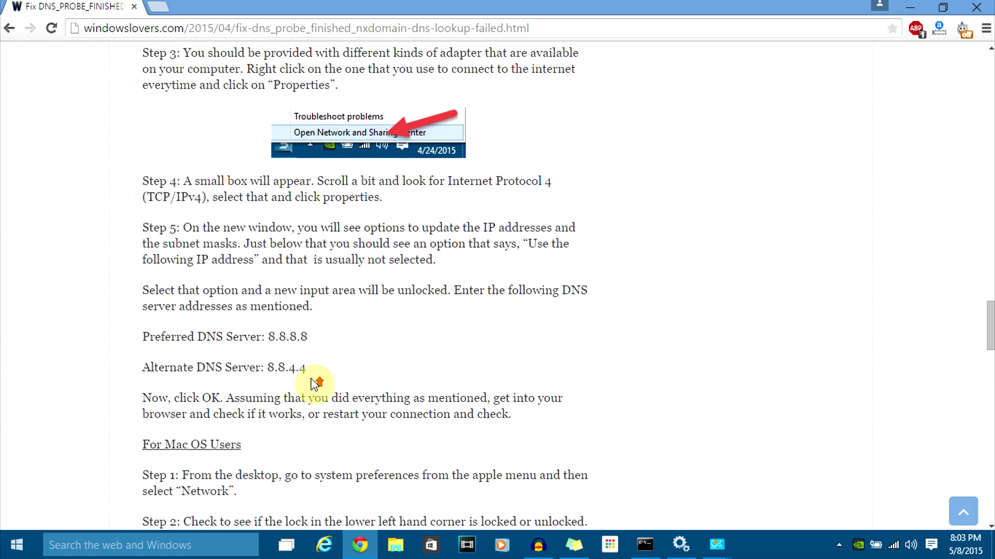
{"action": "scroll", "coordinate": [314, 383], "scroll_direction": "up", "scroll_amount": 3}
{"action": "scroll", "coordinate": [315, 384], "scroll_direction": "down", "scroll_amount": 2}
{"action": "scroll", "coordinate": [354, 425], "scroll_direction": "down", "scroll_amount": 2}
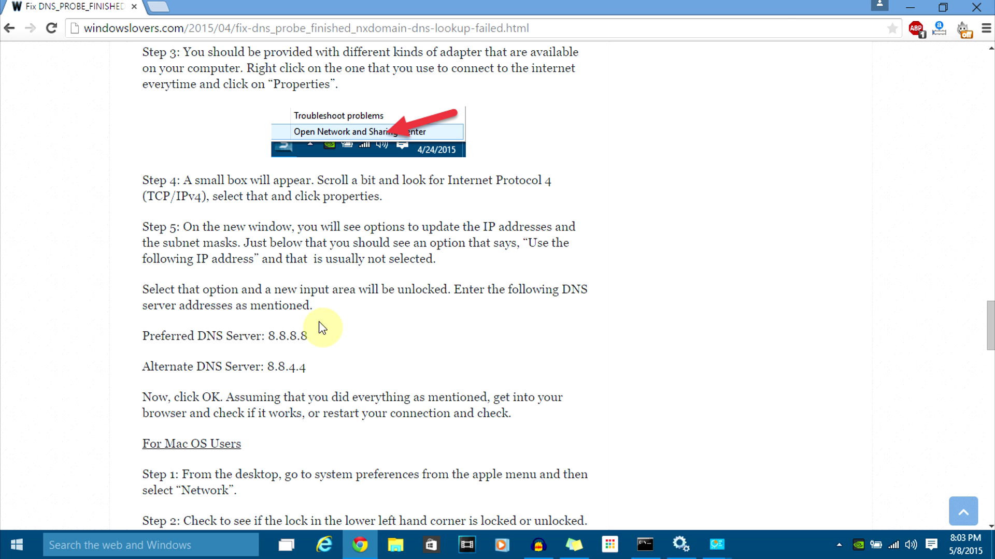
{"action": "scroll", "coordinate": [375, 254], "scroll_direction": "down", "scroll_amount": 2}
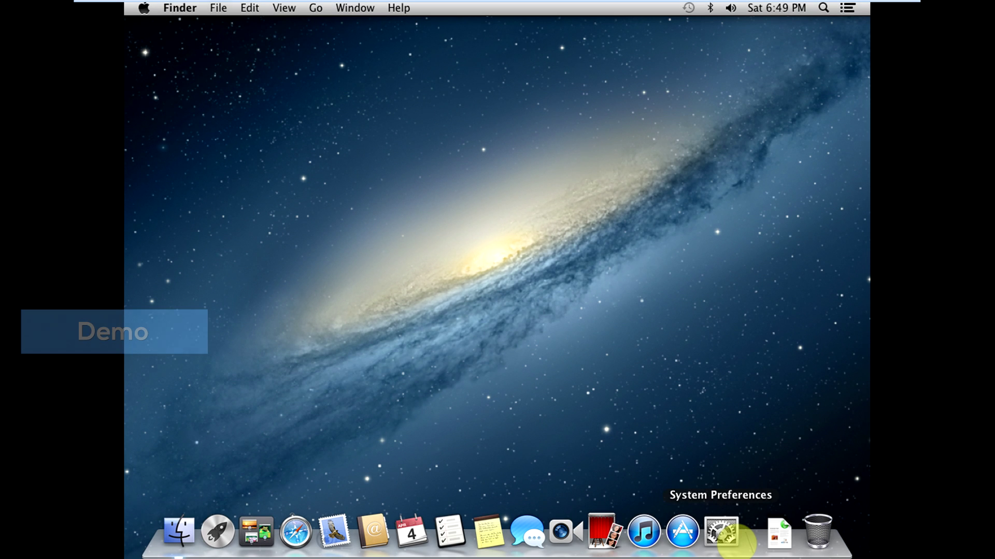
- On the Mac, open System Preferences and bring up the DNS settings in the advanced network options for Ethernet
{"action": "left_click", "coordinate": [722, 531]}
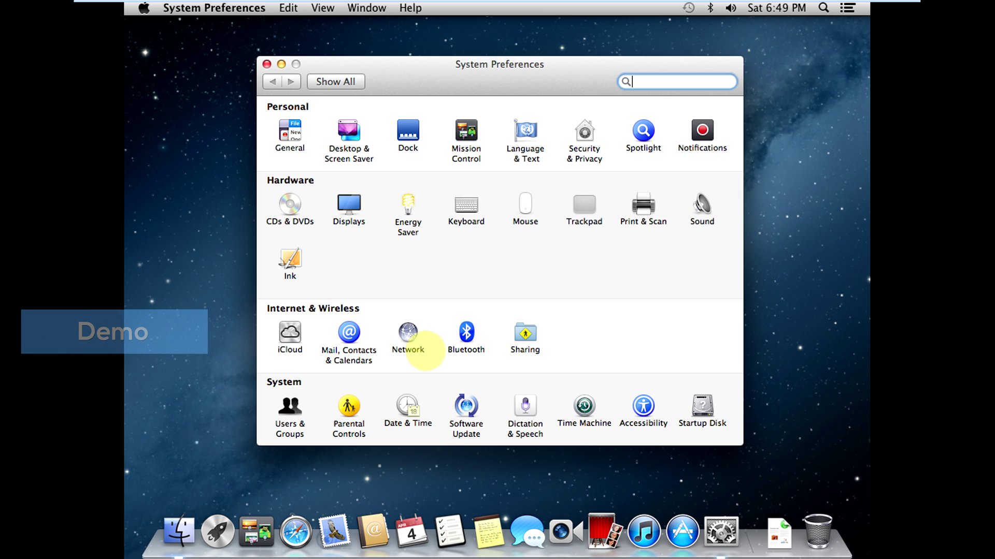
{"action": "left_click", "coordinate": [407, 333]}
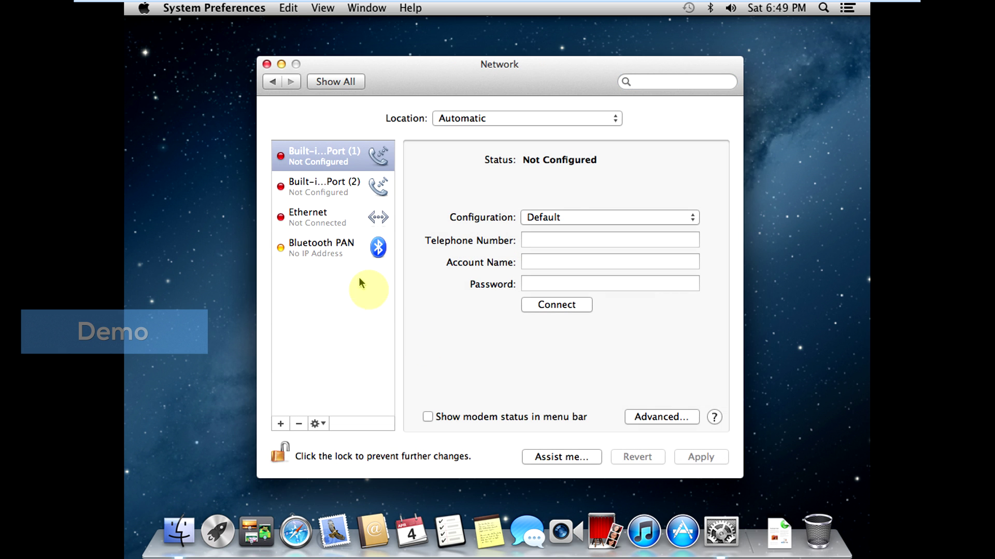
{"action": "left_click", "coordinate": [314, 220]}
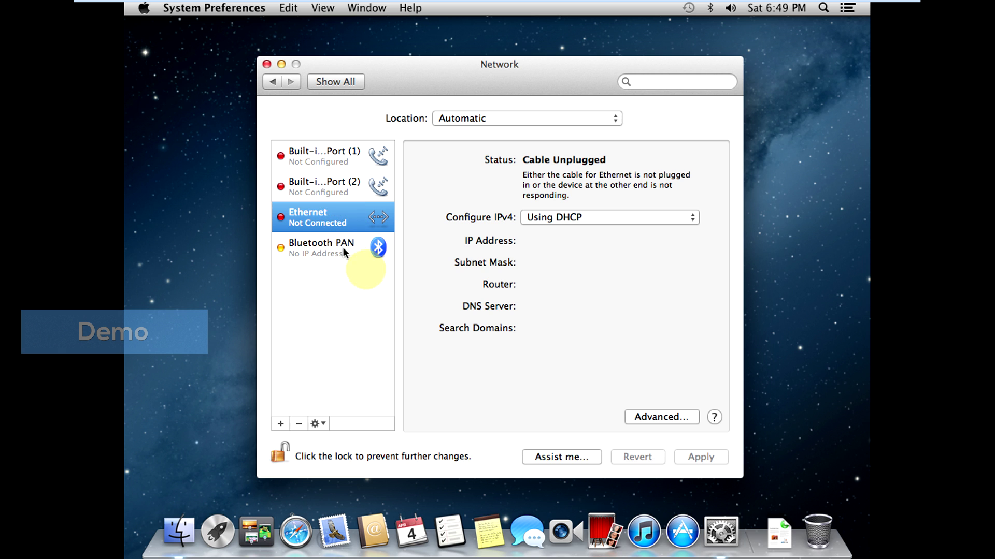
{"action": "left_click", "coordinate": [664, 421]}
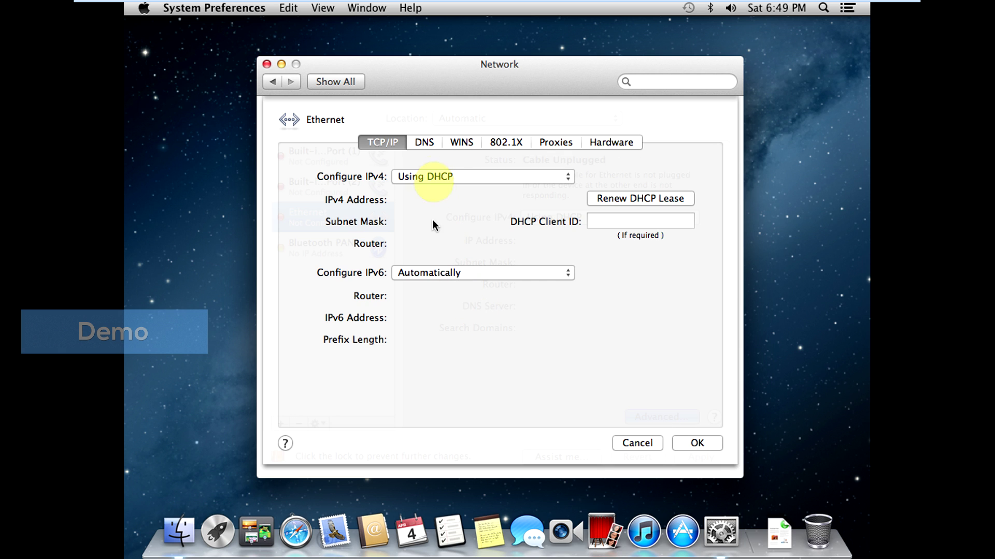
{"action": "left_click", "coordinate": [424, 142]}
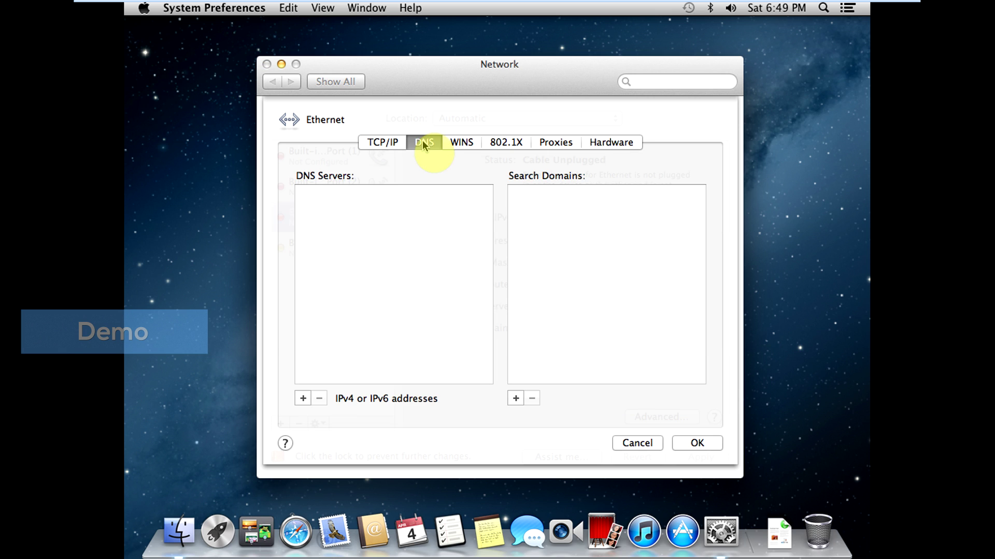
- Add the DNS servers 8.8.8.8 and 8.8.4.4 to the Ethernet connection, apply the changes and close the Network window
{"action": "left_click", "coordinate": [303, 398]}
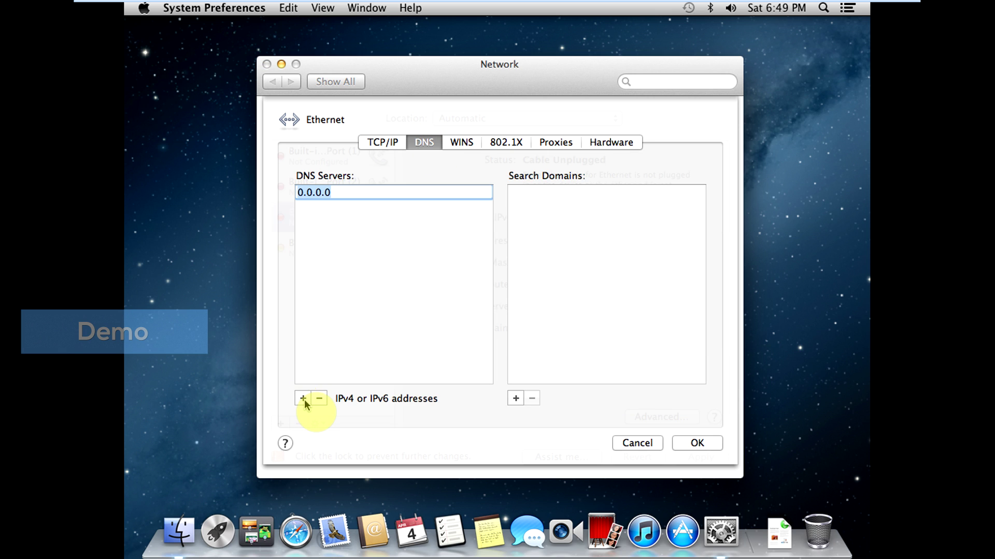
{"action": "type", "text": "8.8.8.8"}
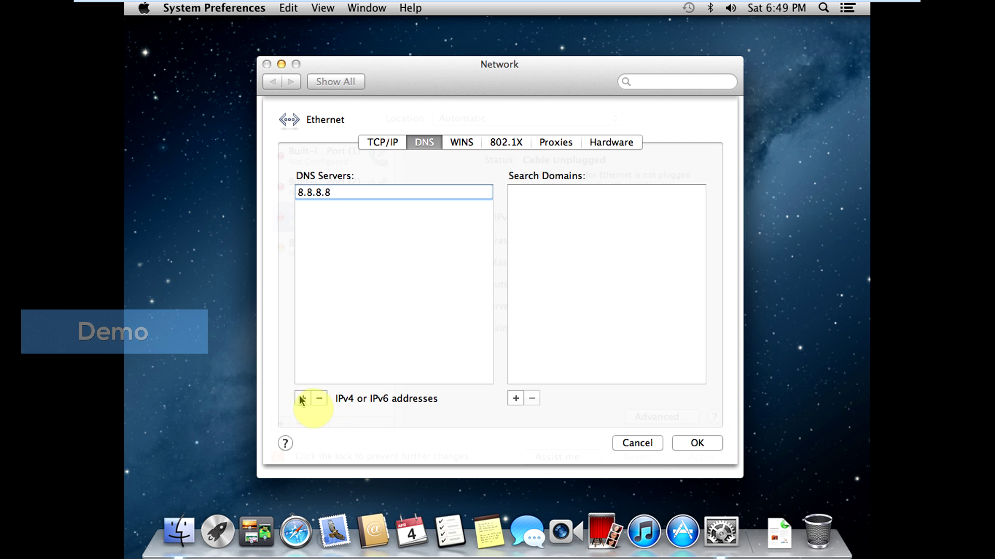
{"action": "left_click", "coordinate": [304, 398]}
{"action": "type", "text": "8.8.4.4"}
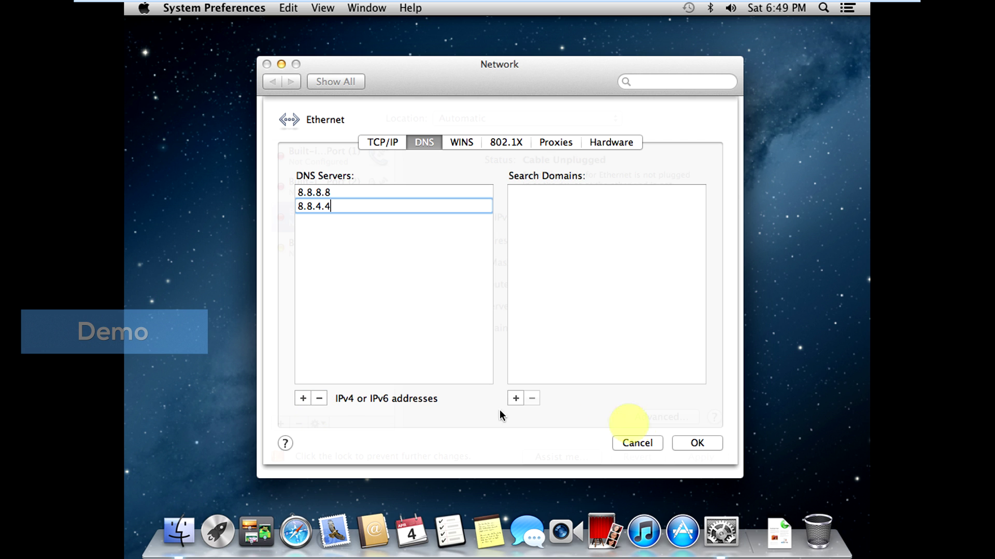
{"action": "left_click", "coordinate": [697, 443]}
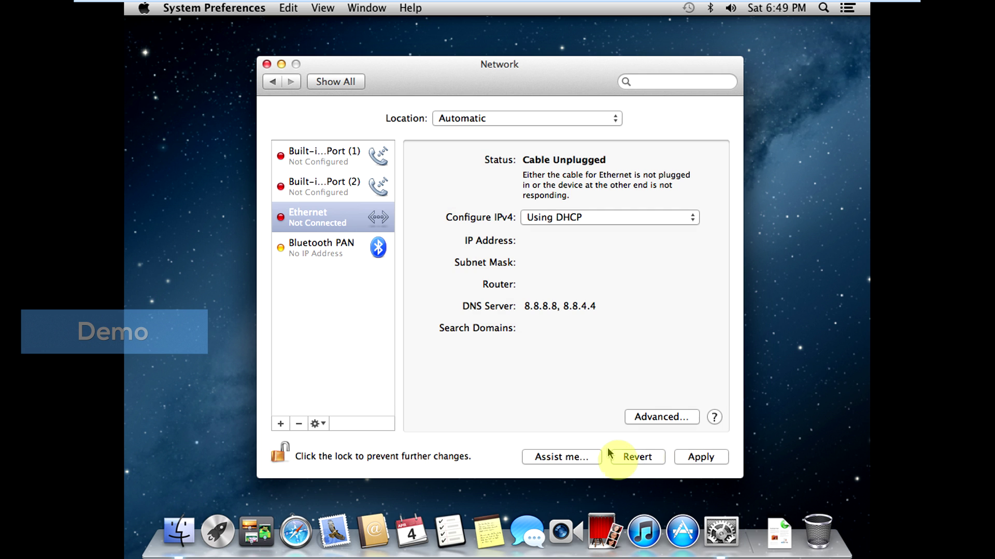
{"action": "left_click", "coordinate": [696, 458]}
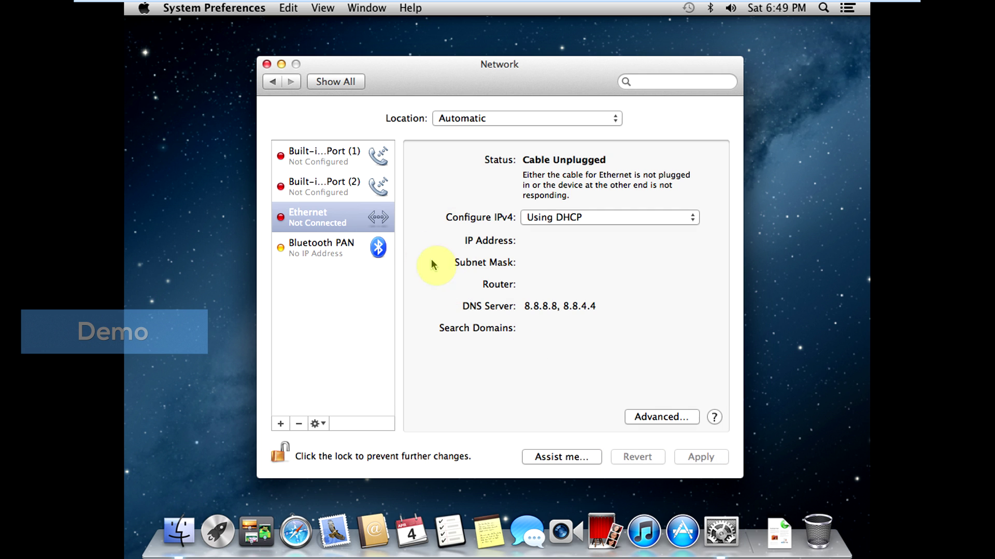
{"action": "left_click", "coordinate": [267, 64]}
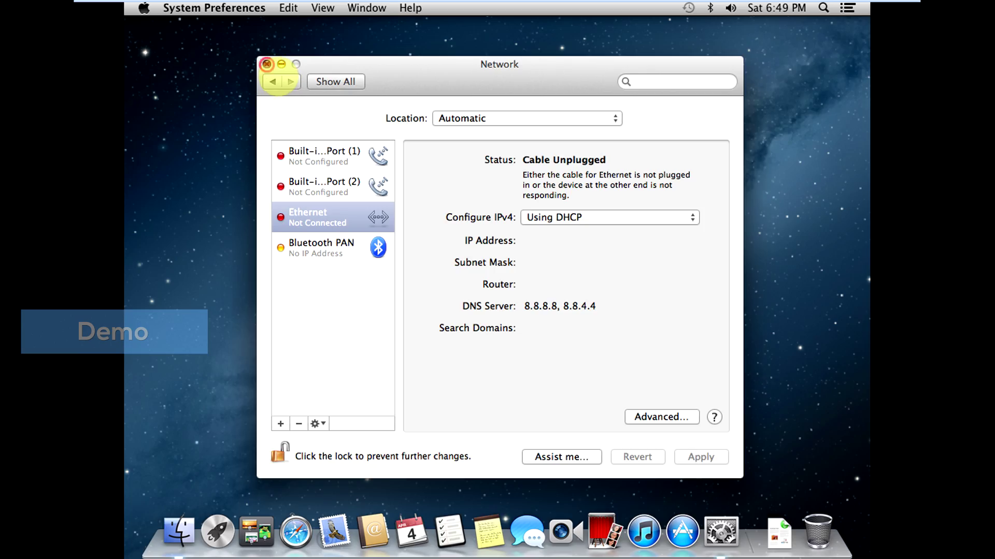